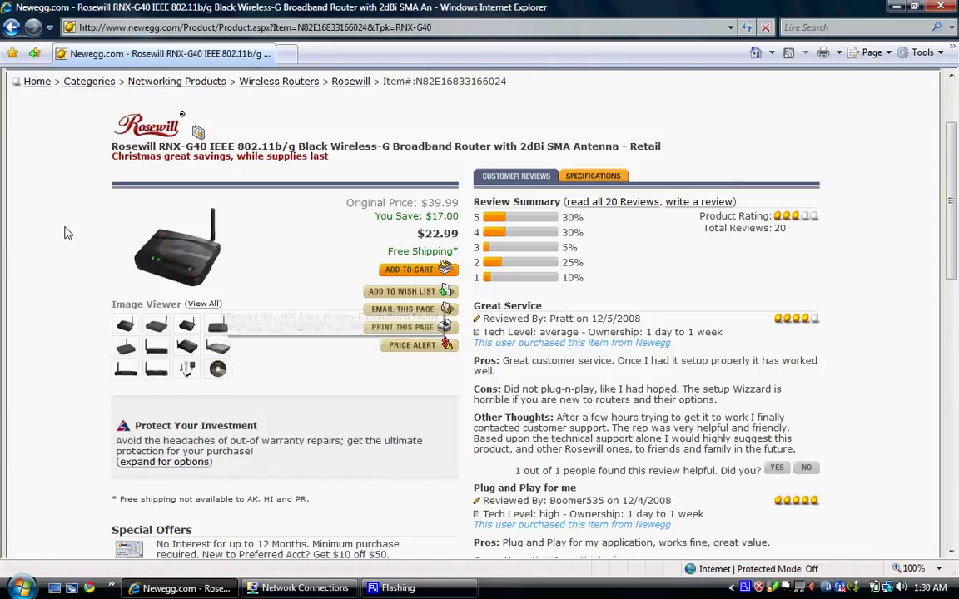
# Step: Highlight the Rosewill RNX-G40's $22.99 sale price on the Newegg product page
pyautogui.scroll(3, 64, 232)
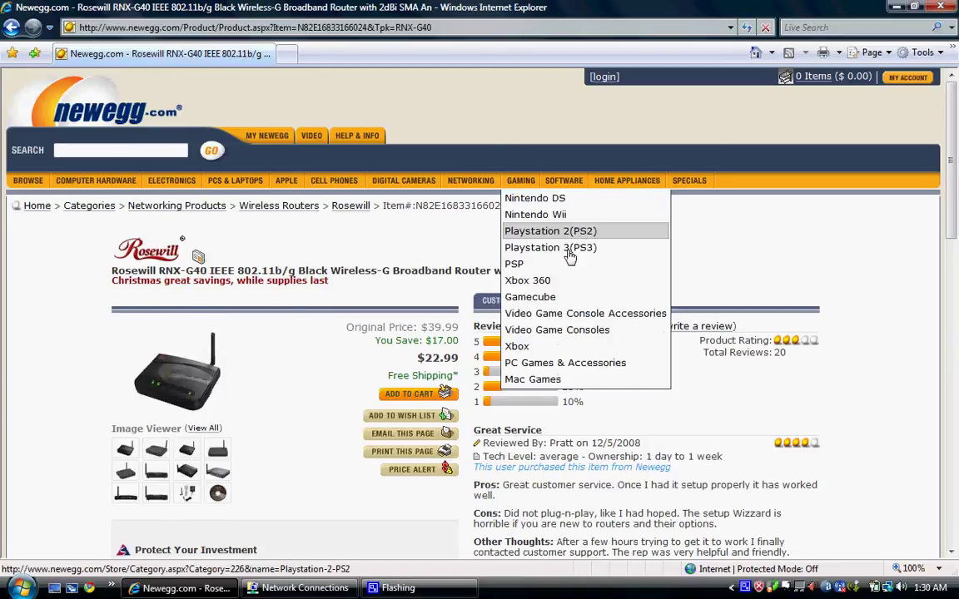
pyautogui.moveTo(426, 357); pyautogui.dragTo(457, 358)
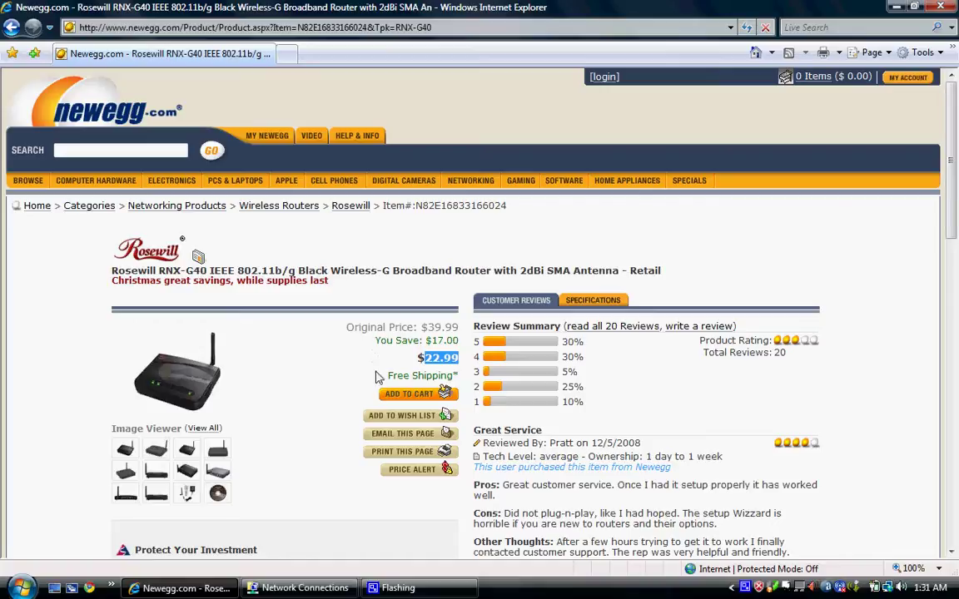
pyautogui.click(370, 284)
pyautogui.scroll(-3, 369, 284)
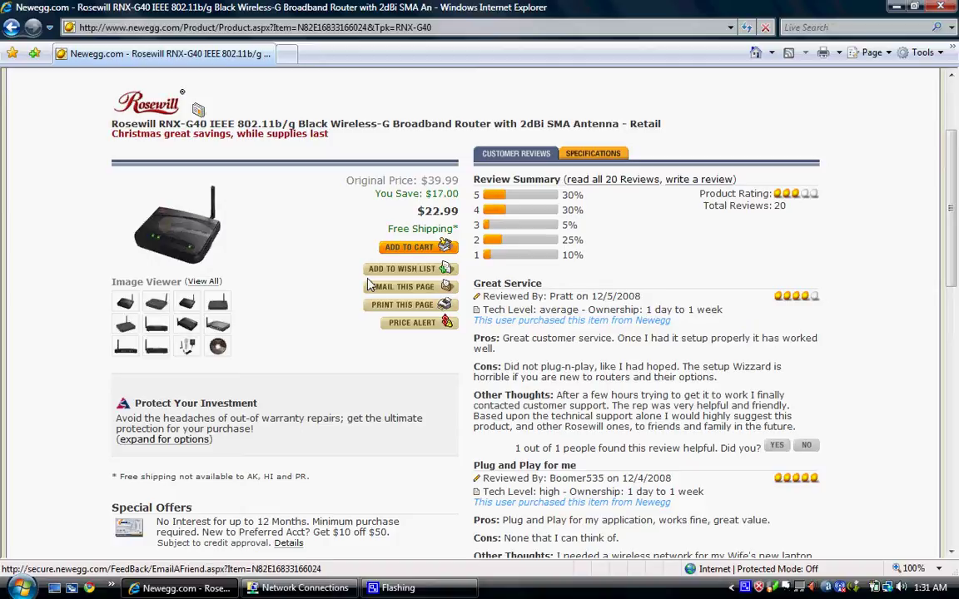
# Step: Highlight a reviewer's plug-n-play complaint in the Cons text, then close the browser
pyautogui.scroll(-5, 662, 388)
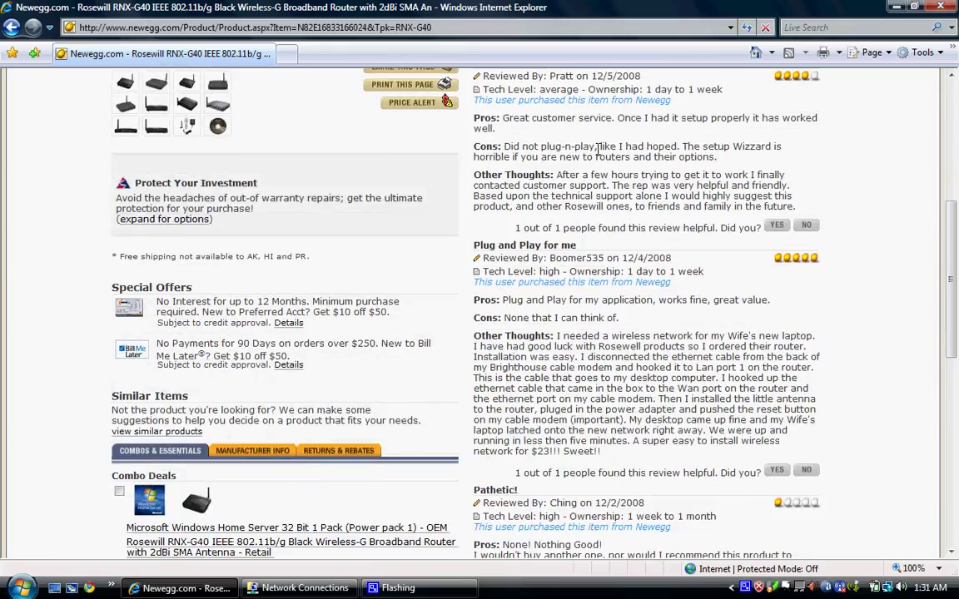
pyautogui.moveTo(503, 146); pyautogui.dragTo(676, 147)
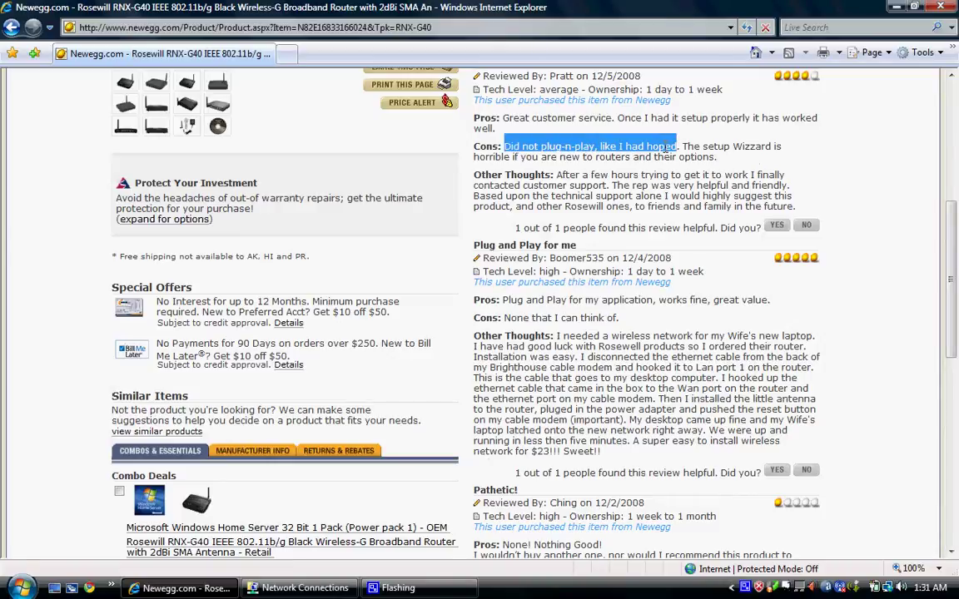
pyautogui.click(674, 153)
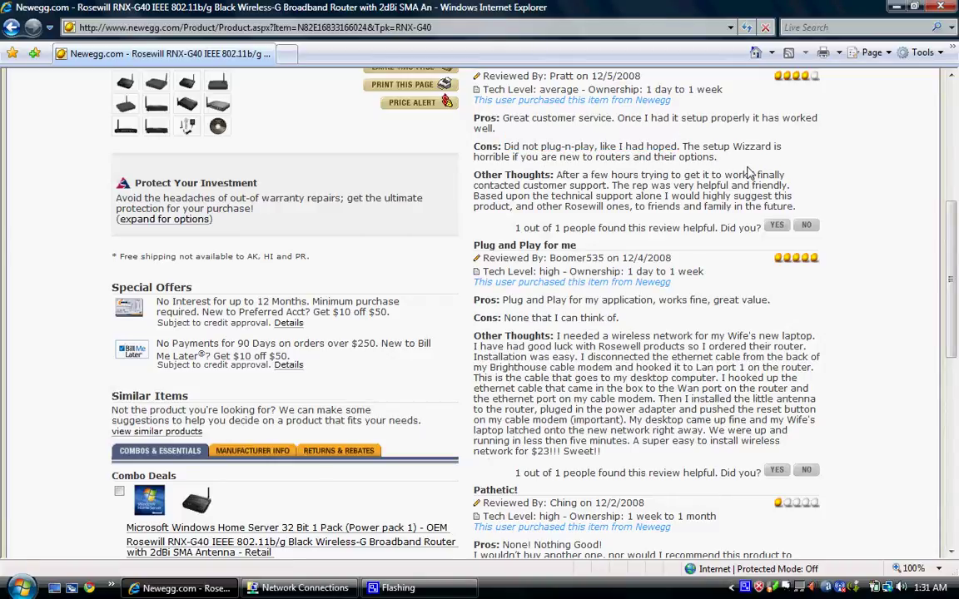
pyautogui.scroll(3, 747, 173)
pyautogui.scroll(2, 746, 173)
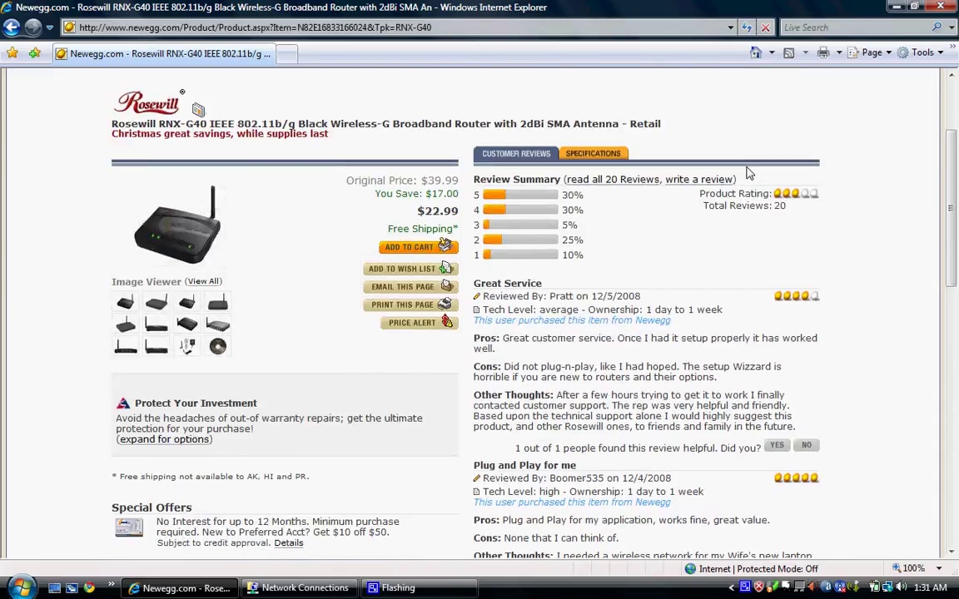
pyautogui.click(949, 8)
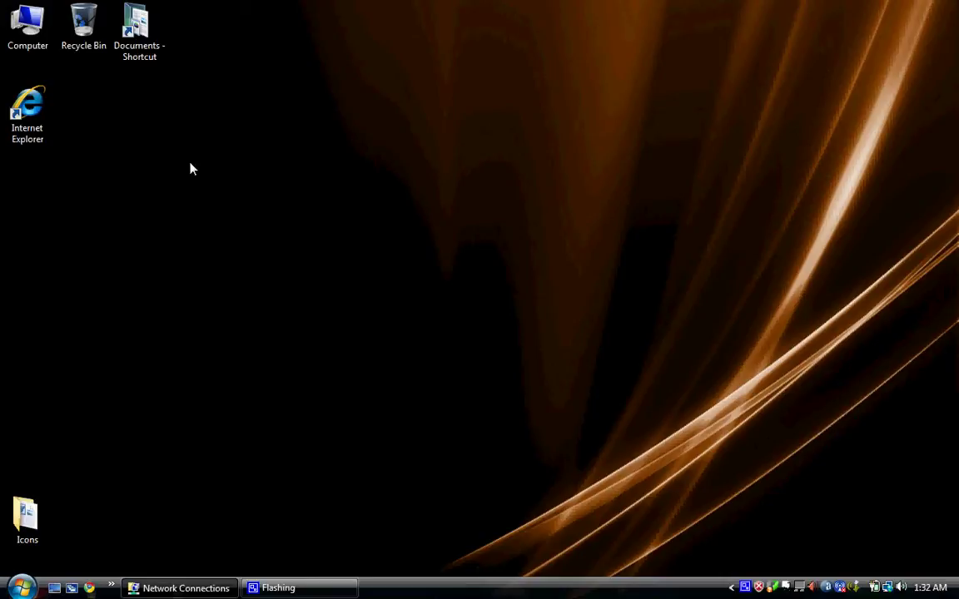
# Step: Launch Internet Explorer from the desktop icon and select the MSN address in the address bar
pyautogui.doubleClick(30, 115)
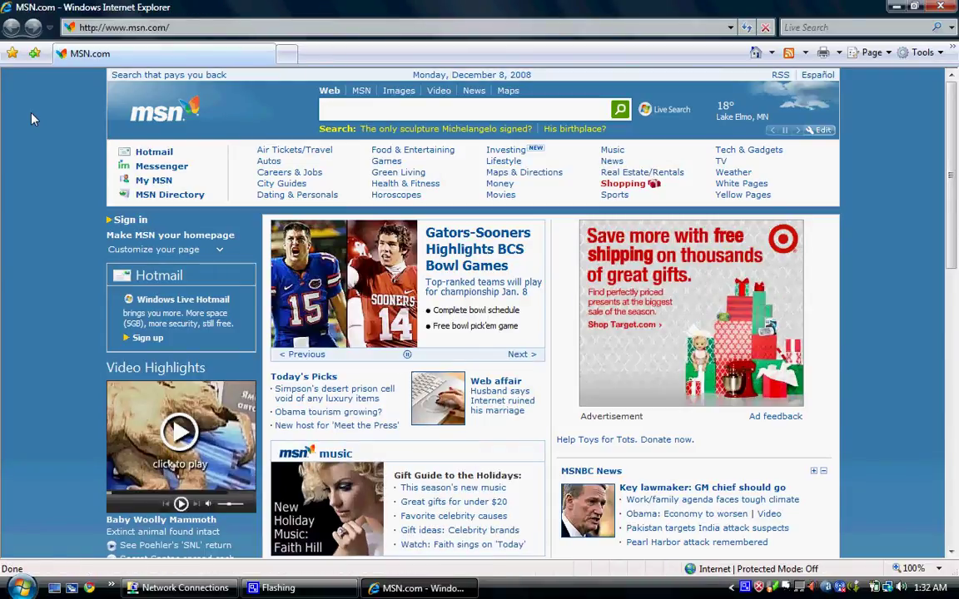
pyautogui.click(212, 30)
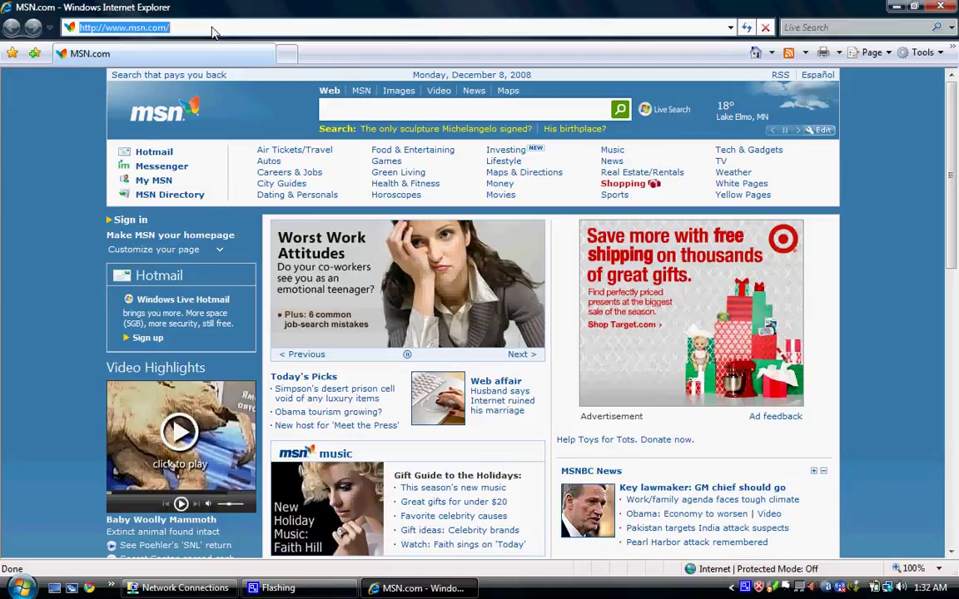
# Step: Go to 192.168.1.254 and sign in with the router's username and password
pyautogui.write('192.1')
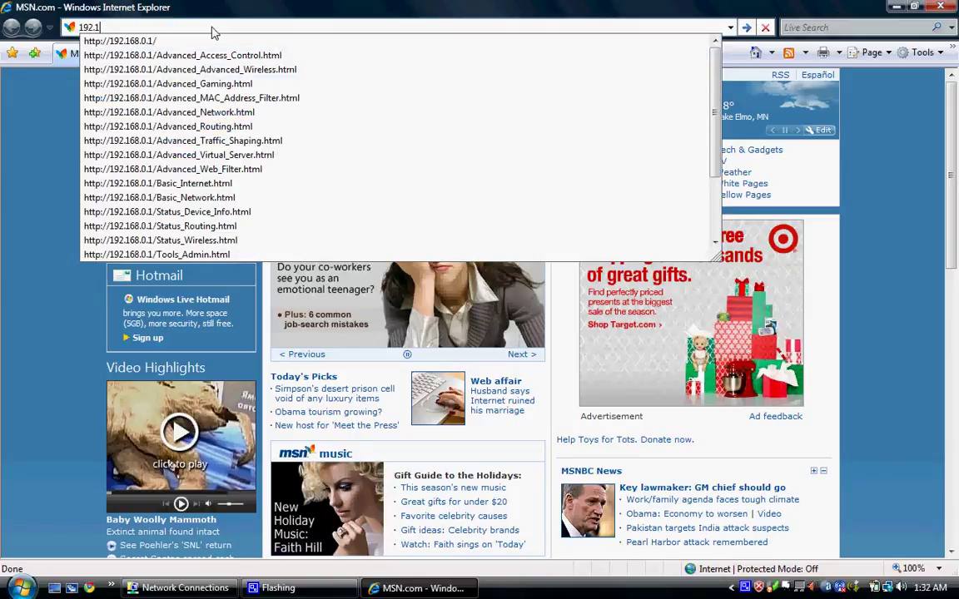
pyautogui.write('68.1')
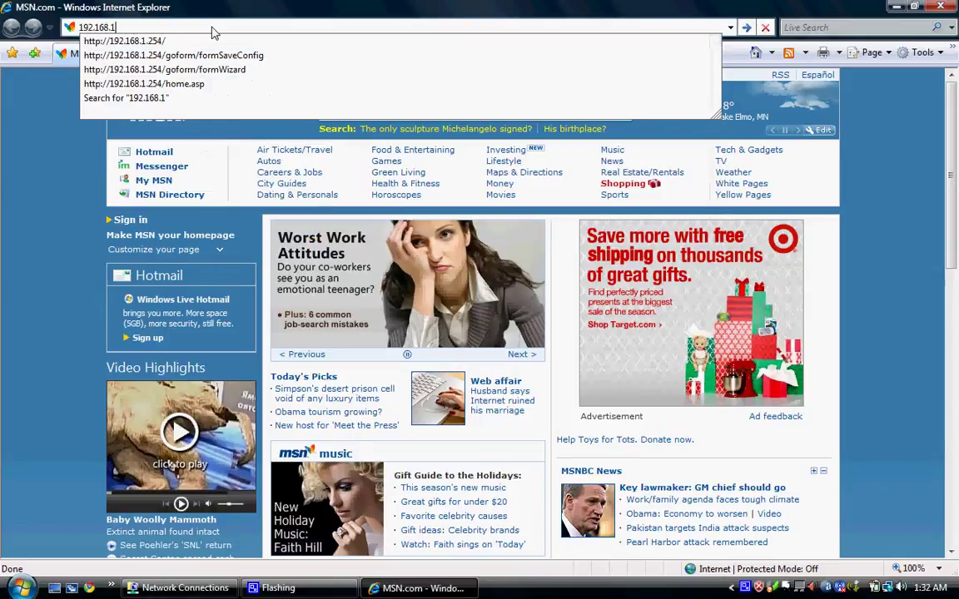
pyautogui.write('.254')
pyautogui.press('Return')
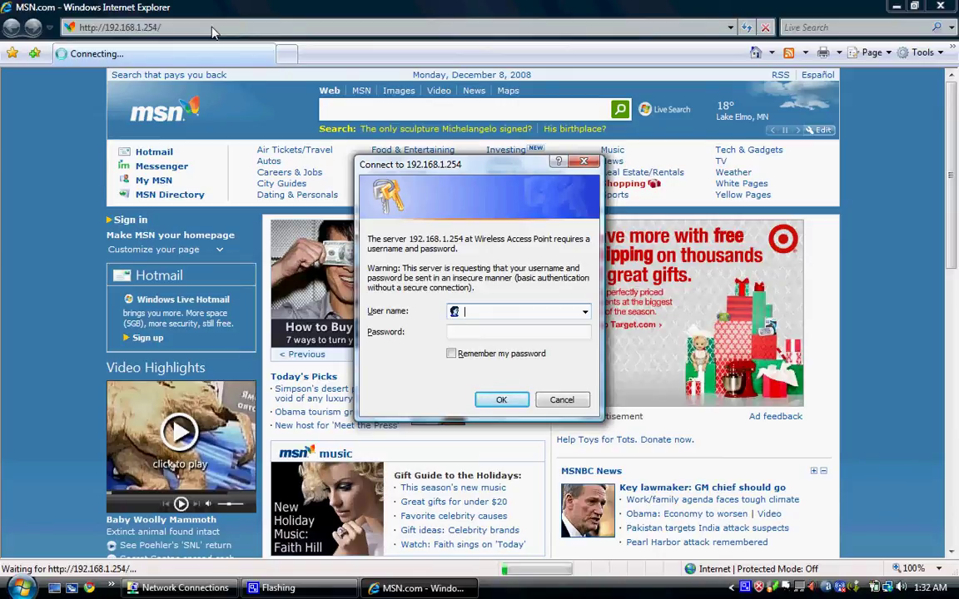
pyautogui.write('user')
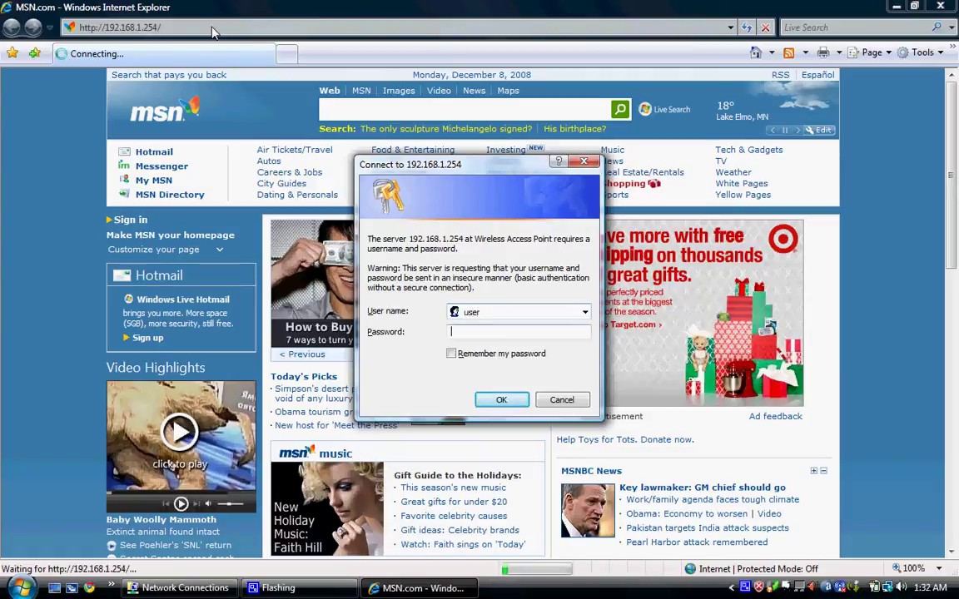
pyautogui.press('Tab')
pyautogui.write('••••••')
pyautogui.press('Return')
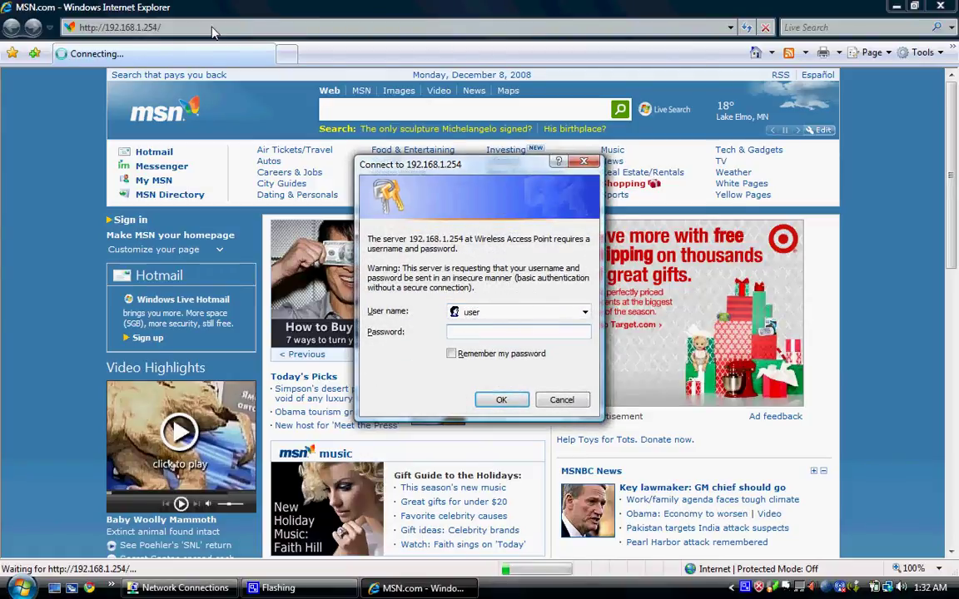
pyautogui.write('•••••')
pyautogui.press('Return')
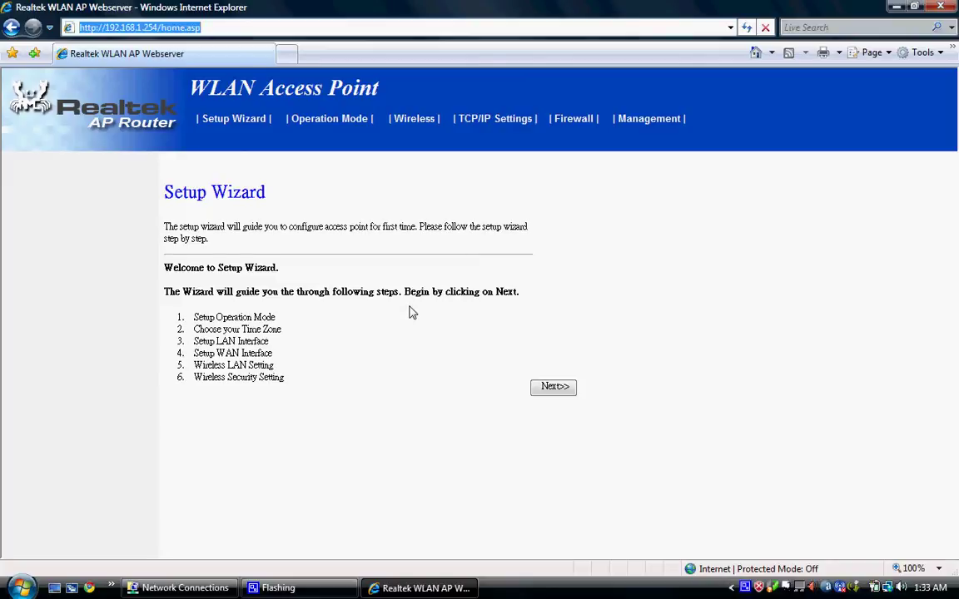
# Step: Advance the wizard keeping Gateway mode and default time zone, then highlight the LAN IP's final 254
pyautogui.click(552, 386)
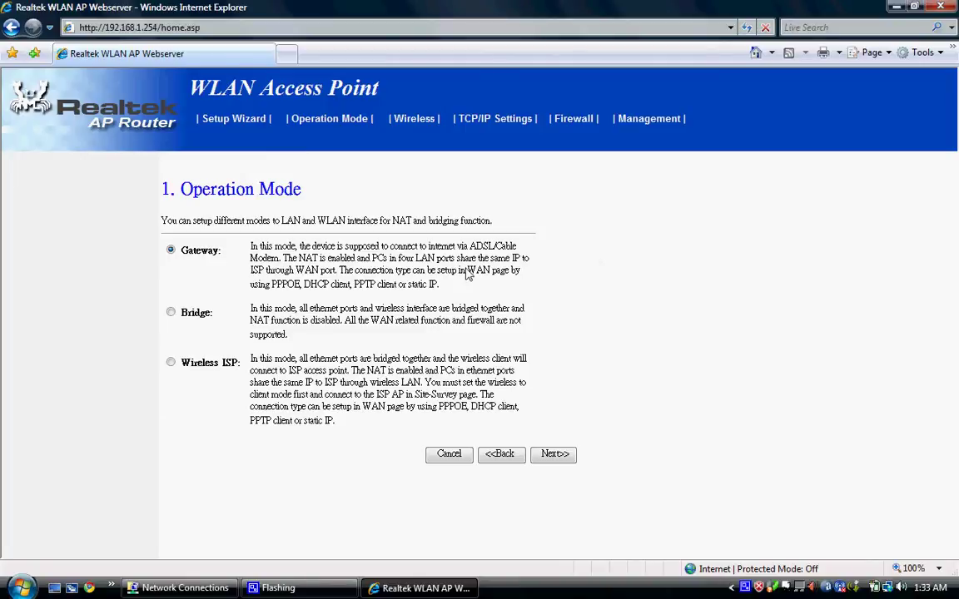
pyautogui.click(571, 455)
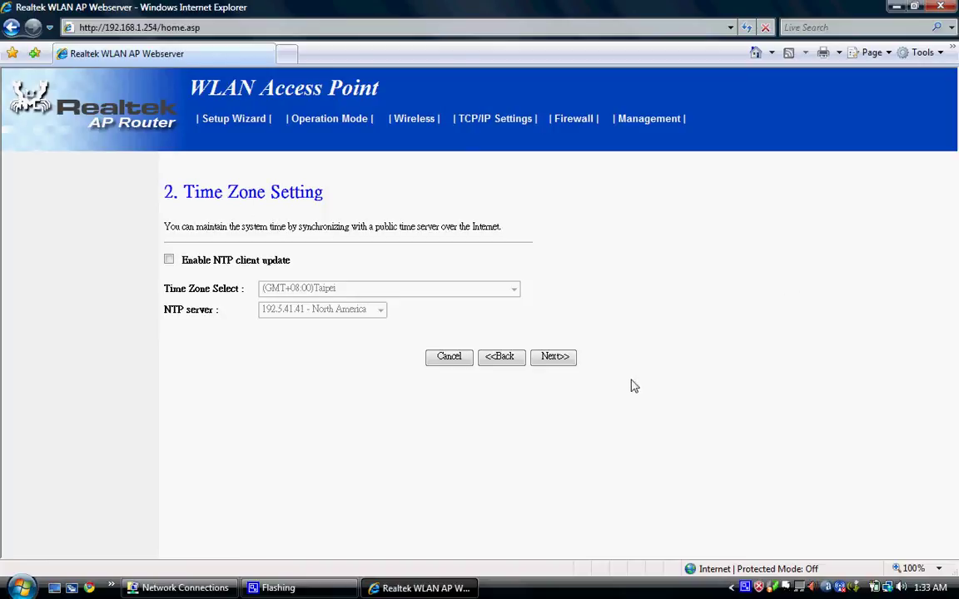
pyautogui.click(560, 358)
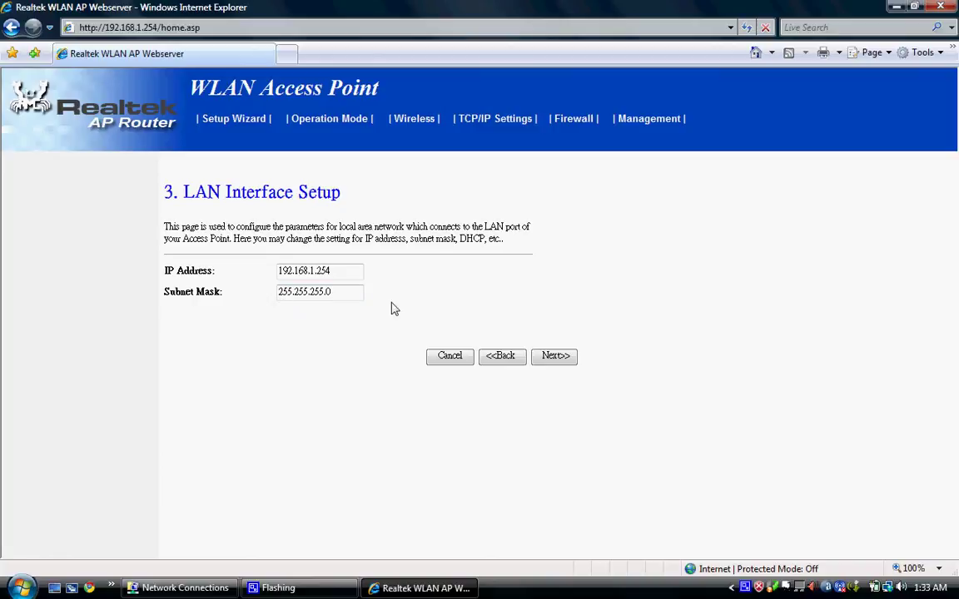
pyautogui.doubleClick(324, 272)
pyautogui.doubleClick(322, 273)
# Step: Accept the LAN settings, keep DHCP Client as the WAN access type, and continue
pyautogui.click(556, 360)
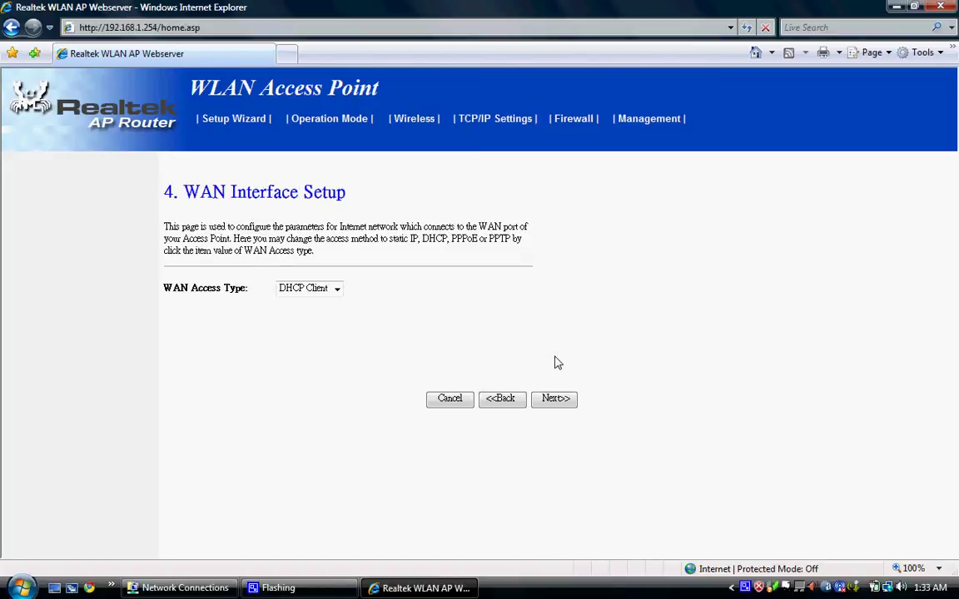
pyautogui.click(337, 289)
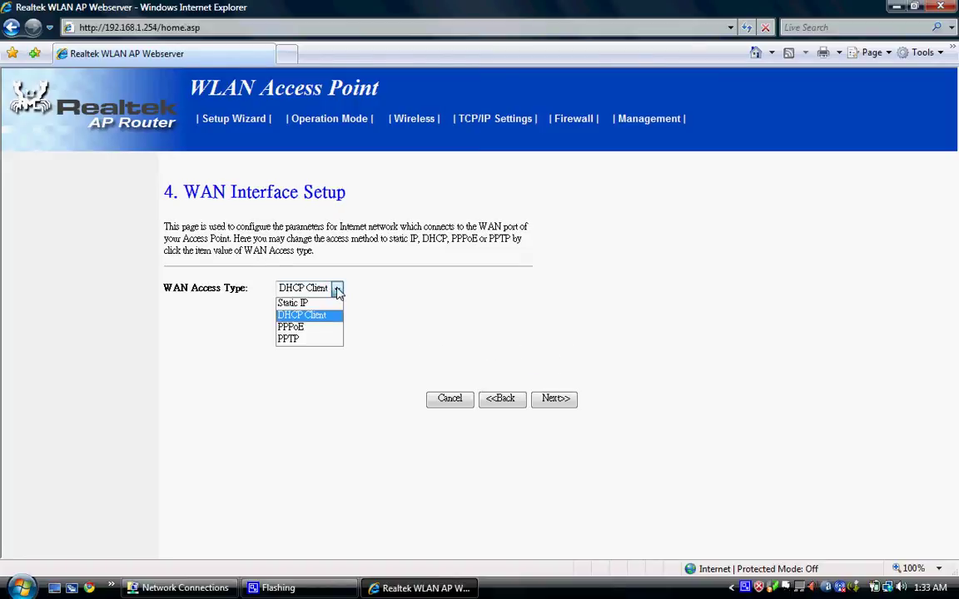
pyautogui.click(337, 289)
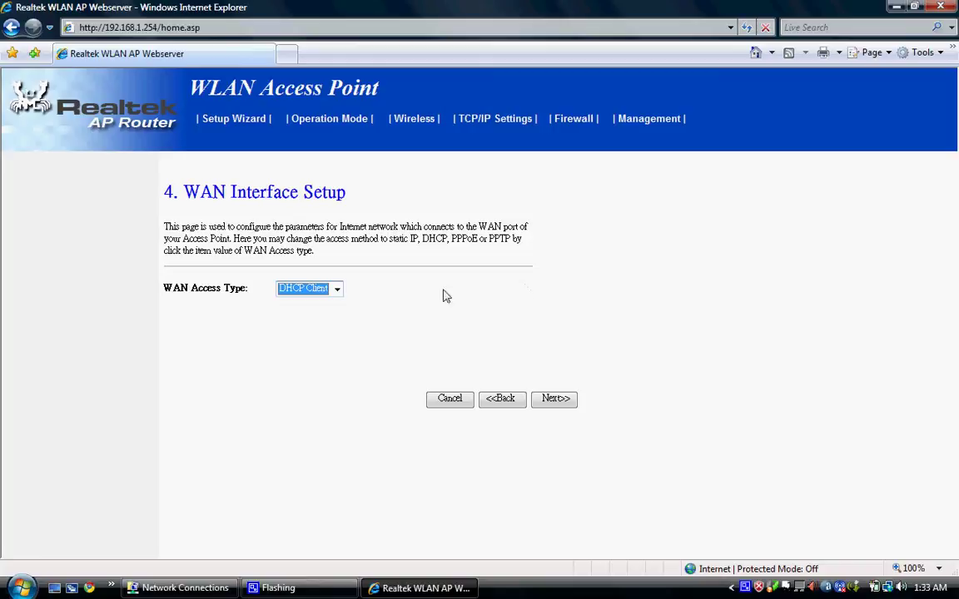
pyautogui.click(556, 401)
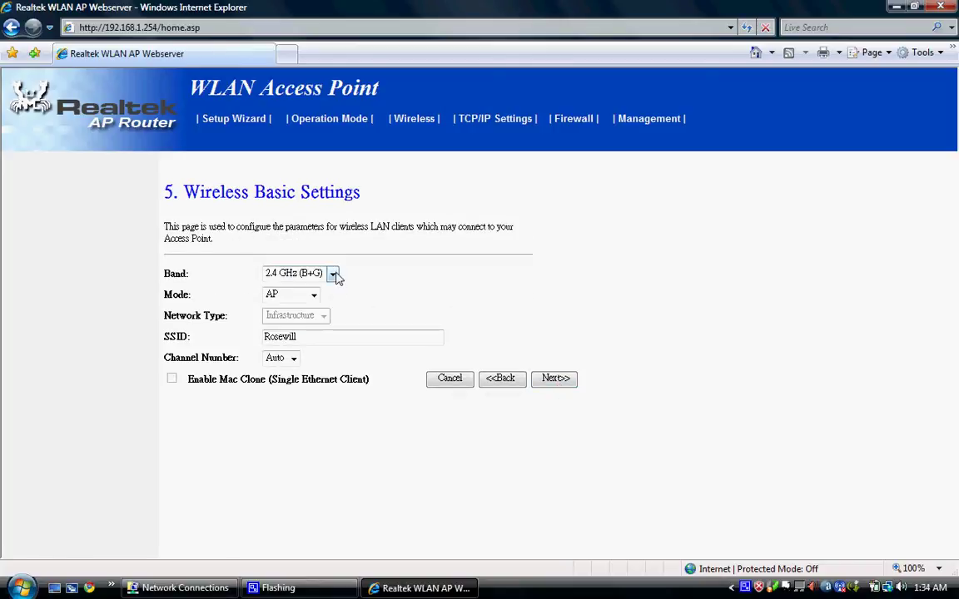
pyautogui.click(313, 297)
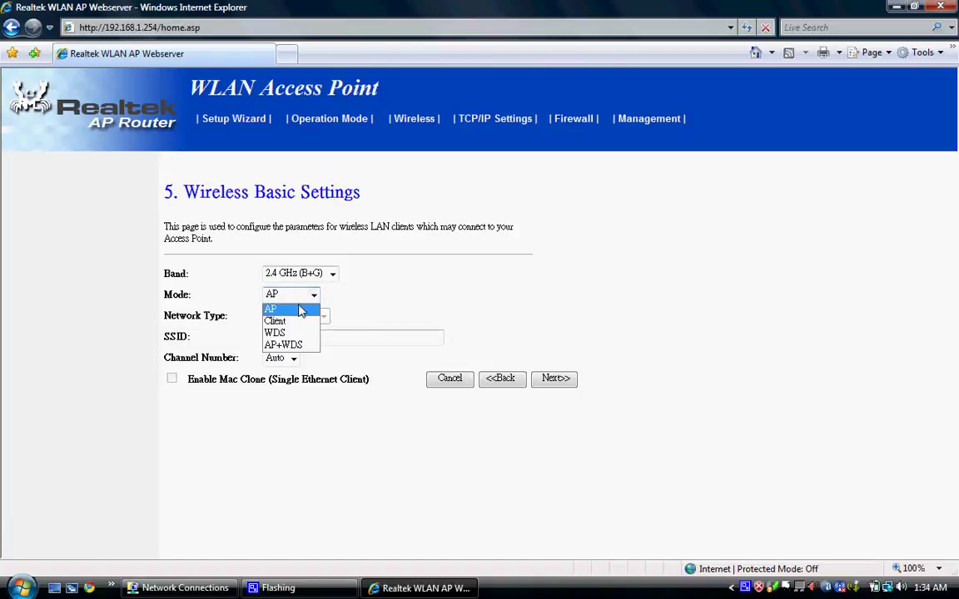
pyautogui.click(315, 308)
pyautogui.click(332, 273)
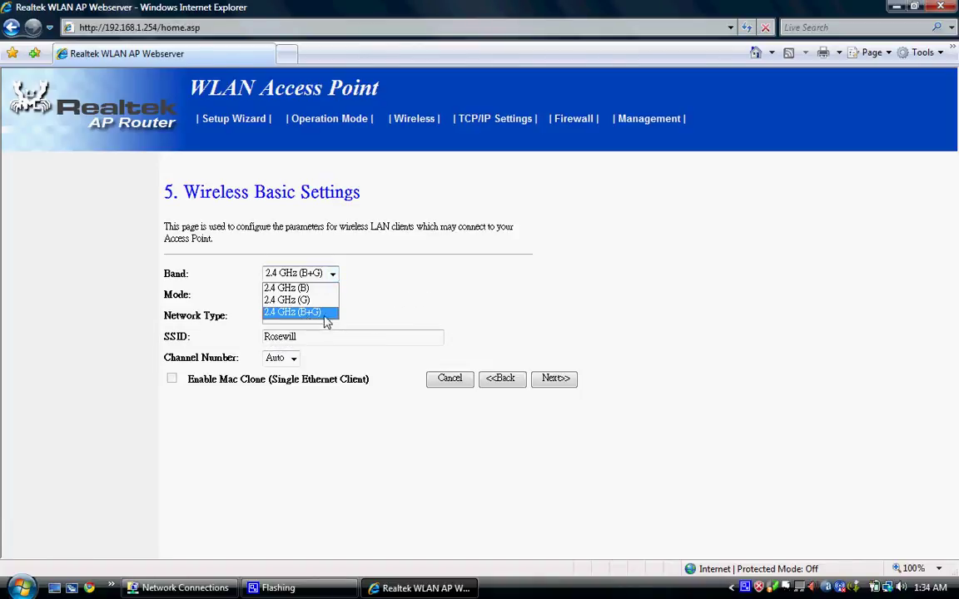
pyautogui.click(323, 314)
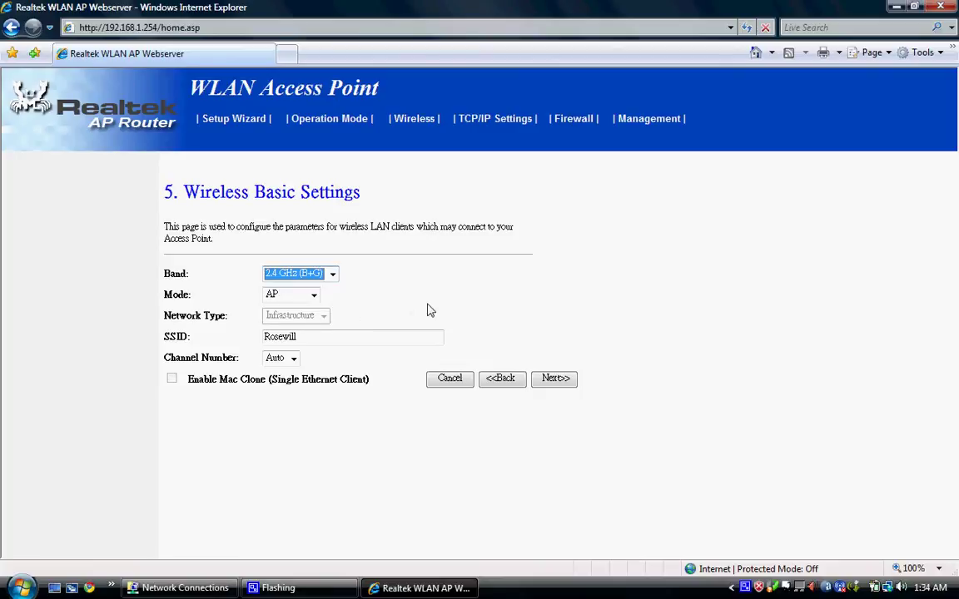
pyautogui.click(342, 342)
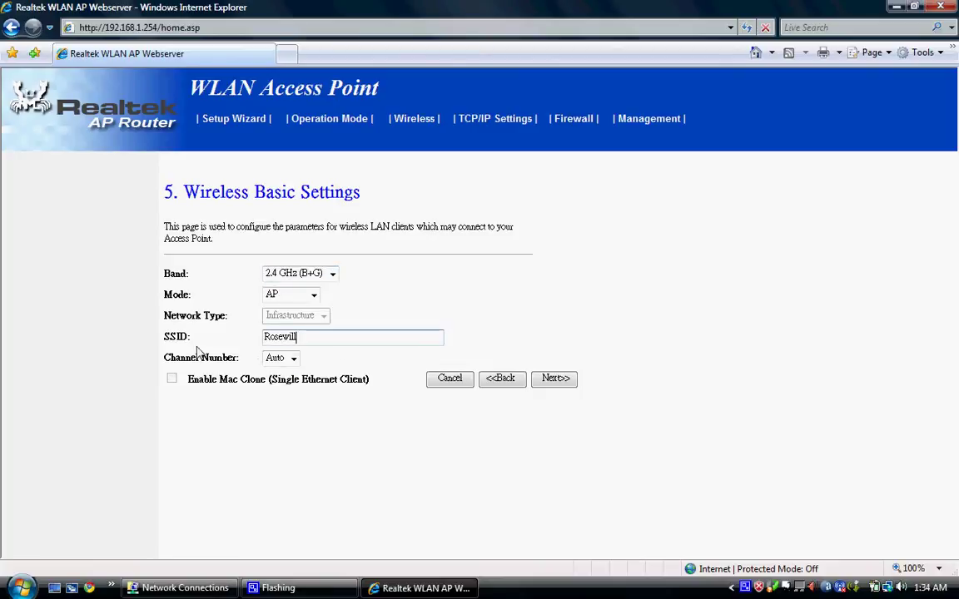
pyautogui.moveTo(265, 337); pyautogui.dragTo(293, 344)
# Step: Set the wireless encryption to WPA2(AES) on the security step
pyautogui.click(551, 380)
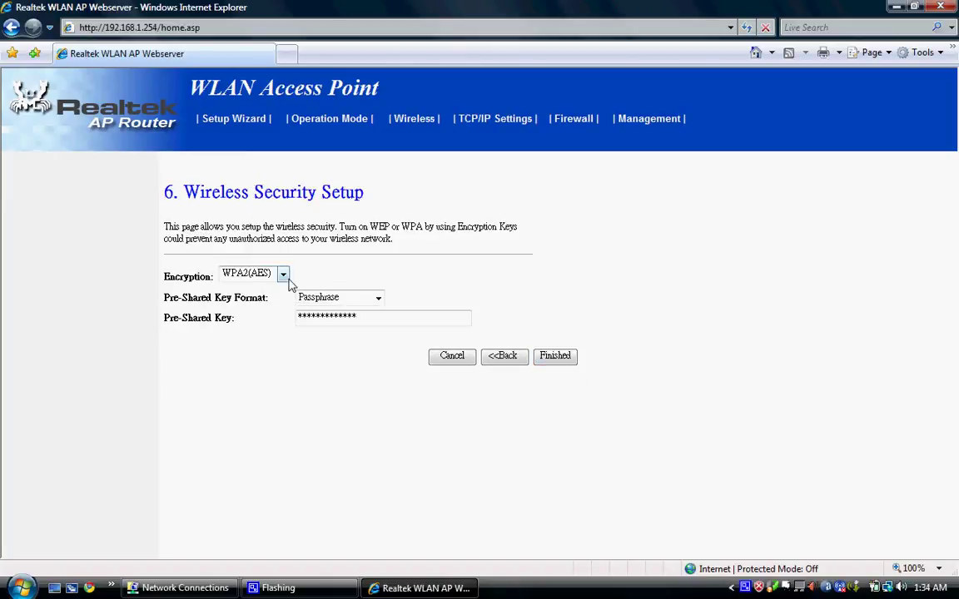
pyautogui.click(283, 275)
pyautogui.click(281, 287)
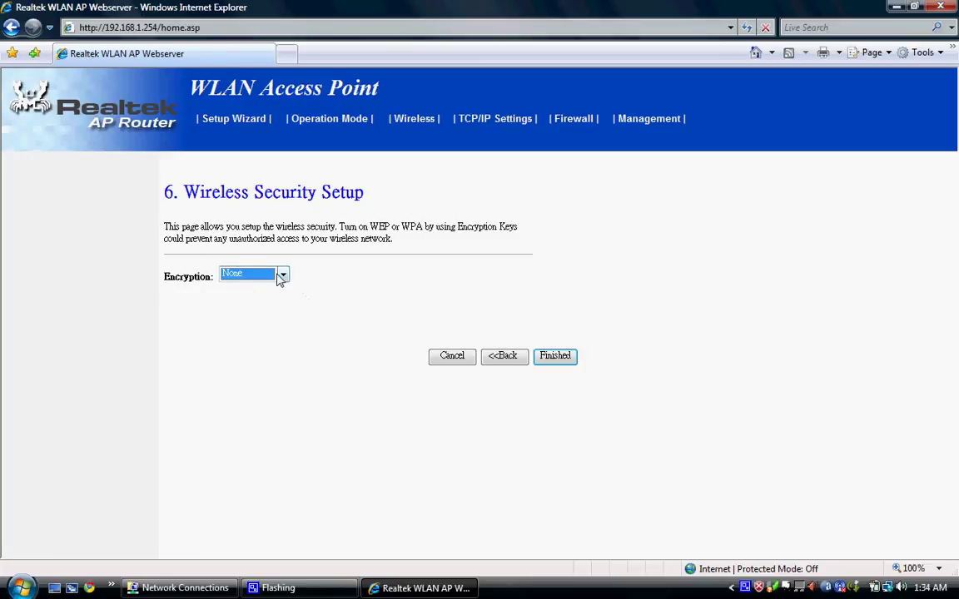
pyautogui.click(283, 275)
pyautogui.click(250, 325)
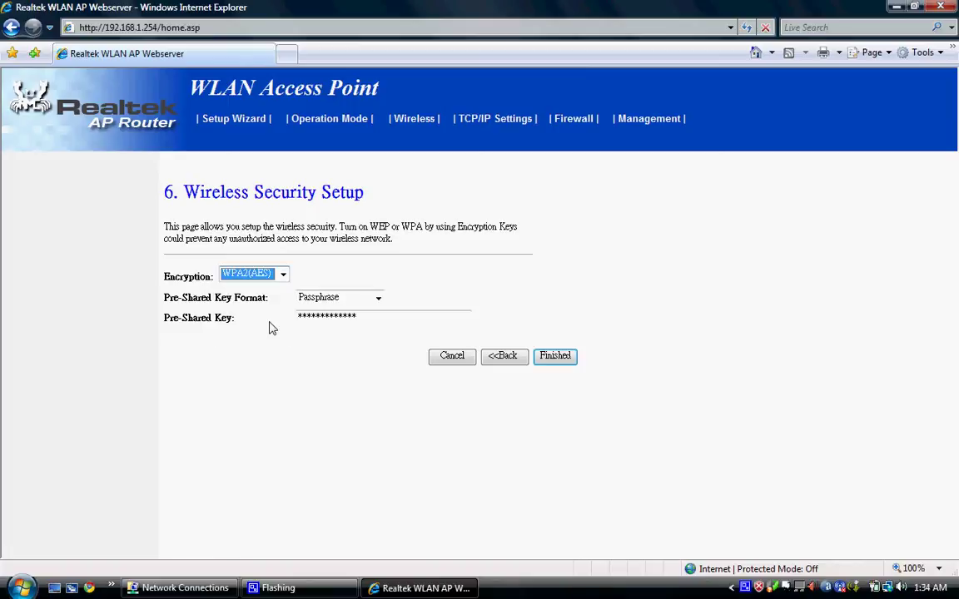
# Step: Replace the pre-shared key with a new passphrase and finish the wizard
pyautogui.doubleClick(364, 321)
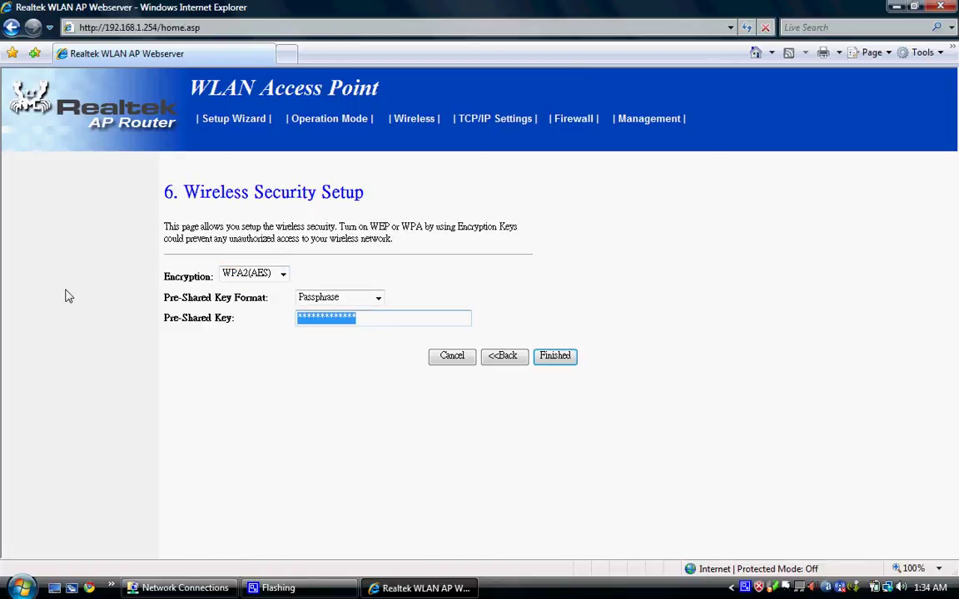
pyautogui.click(68, 296)
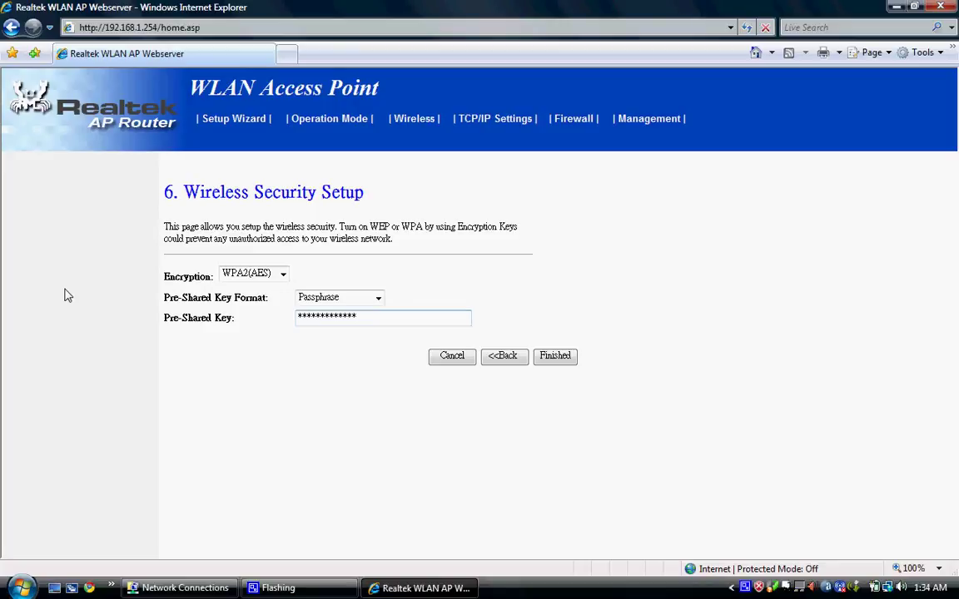
pyautogui.moveTo(371, 318); pyautogui.dragTo(170, 317)
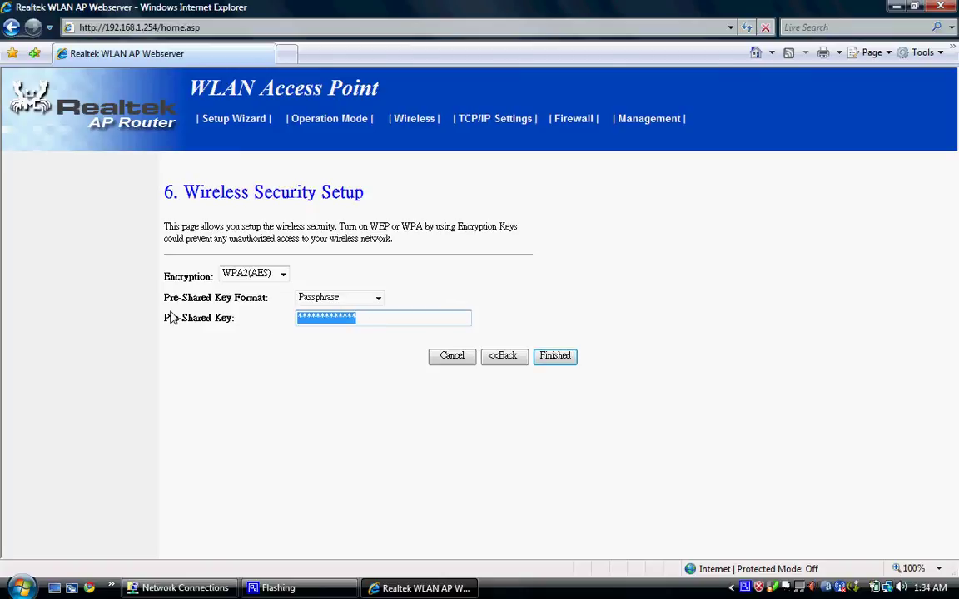
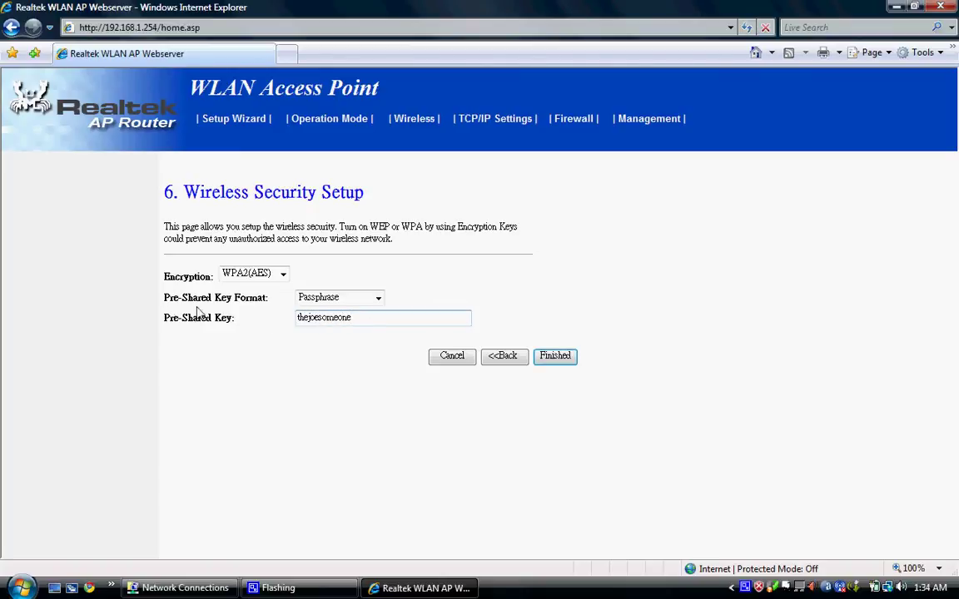
pyautogui.click(554, 357)
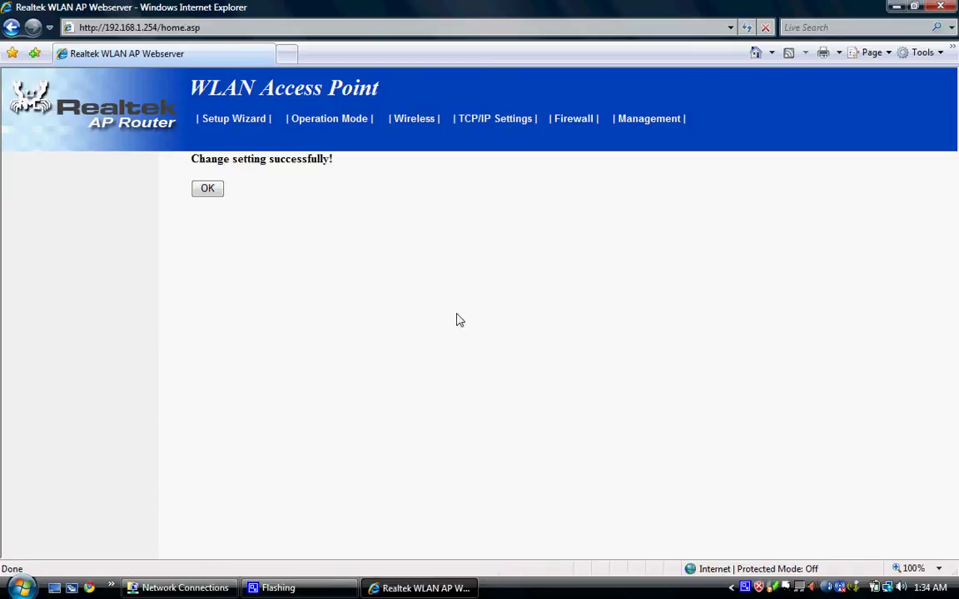
# Step: Acknowledge the saved settings and open Management > Status, which fails to display
pyautogui.click(208, 189)
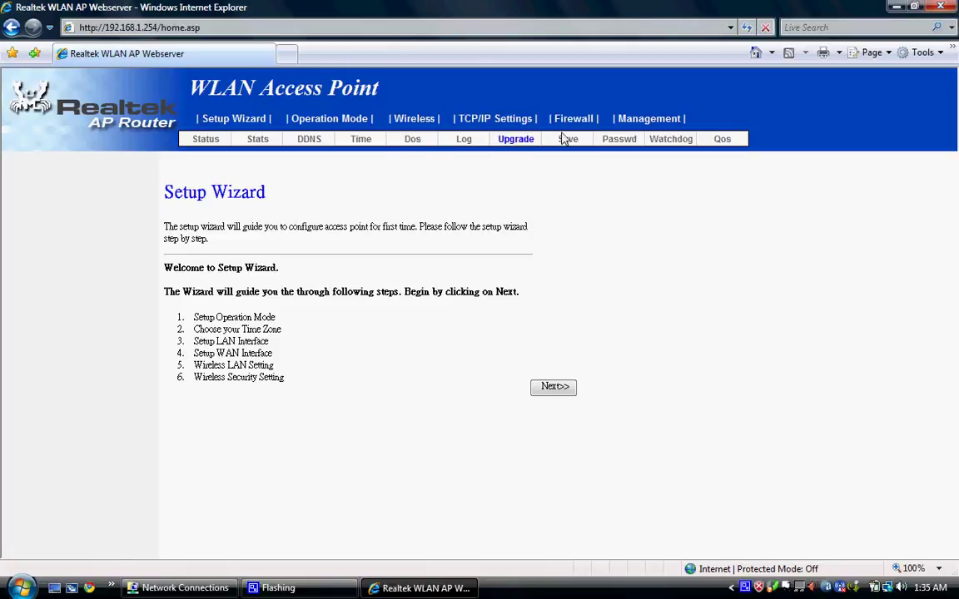
pyautogui.moveTo(574, 118)
pyautogui.moveTo(681, 120)
pyautogui.click(204, 141)
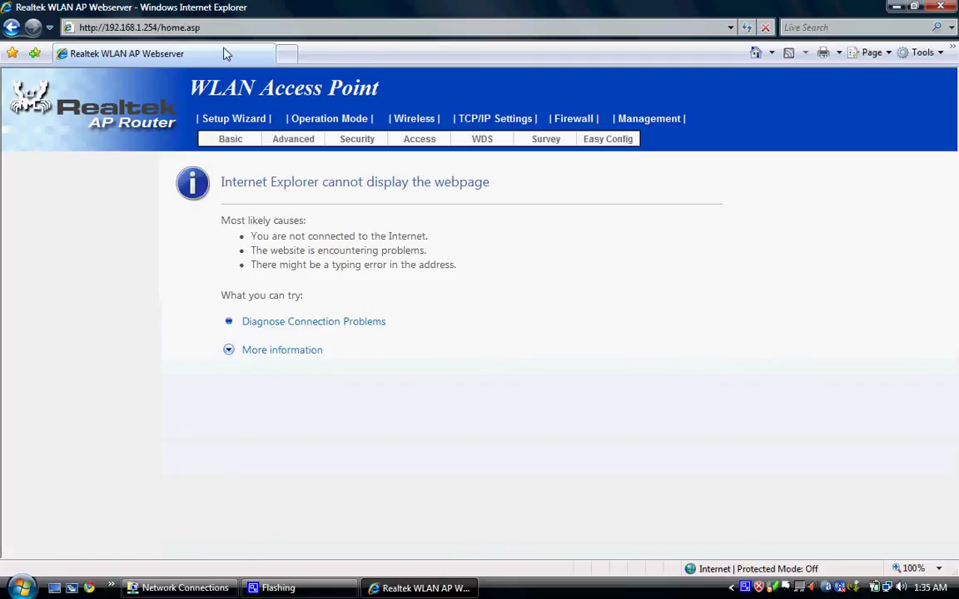
# Step: Clear the error page's address and navigate back to the router's home page
pyautogui.click(165, 29)
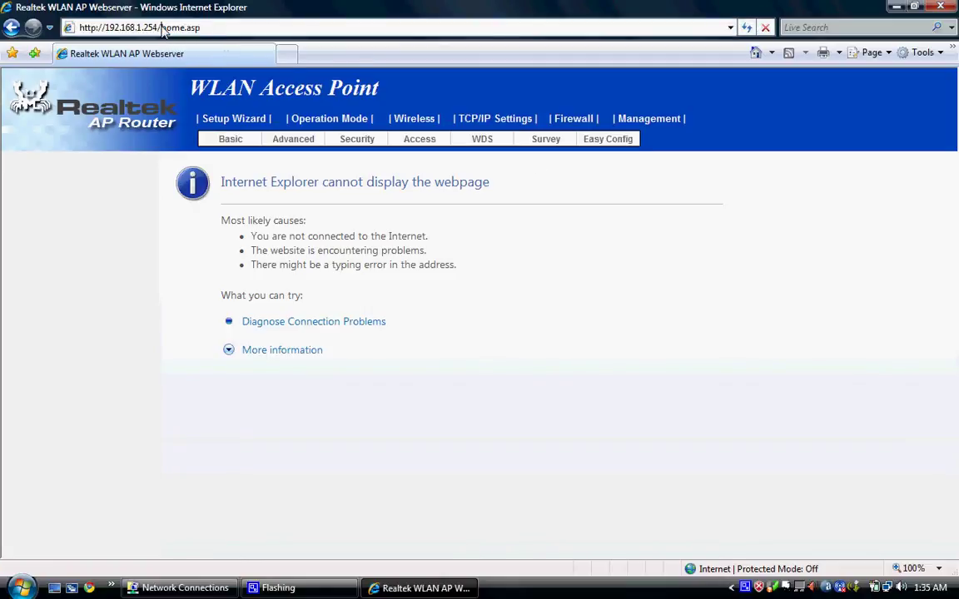
pyautogui.moveTo(165, 29); pyautogui.dragTo(360, 36)
pyautogui.press('BackSpace')
pyautogui.press('BackSpace')
pyautogui.press('BackSpace')
pyautogui.press('BackSpace')
pyautogui.press('BackSpace')
pyautogui.press('BackSpace')
pyautogui.press('BackSpace')
pyautogui.press('BackSpace')
pyautogui.press('BackSpace')
pyautogui.press('BackSpace')
pyautogui.press('BackSpace')
pyautogui.press('BackSpace')
pyautogui.press('BackSpace')
pyautogui.press('BackSpace')
pyautogui.press('BackSpace')
pyautogui.press('BackSpace')
pyautogui.press('BackSpace')
pyautogui.press('BackSpace')
pyautogui.press('BackSpace')
pyautogui.press('BackSpace')
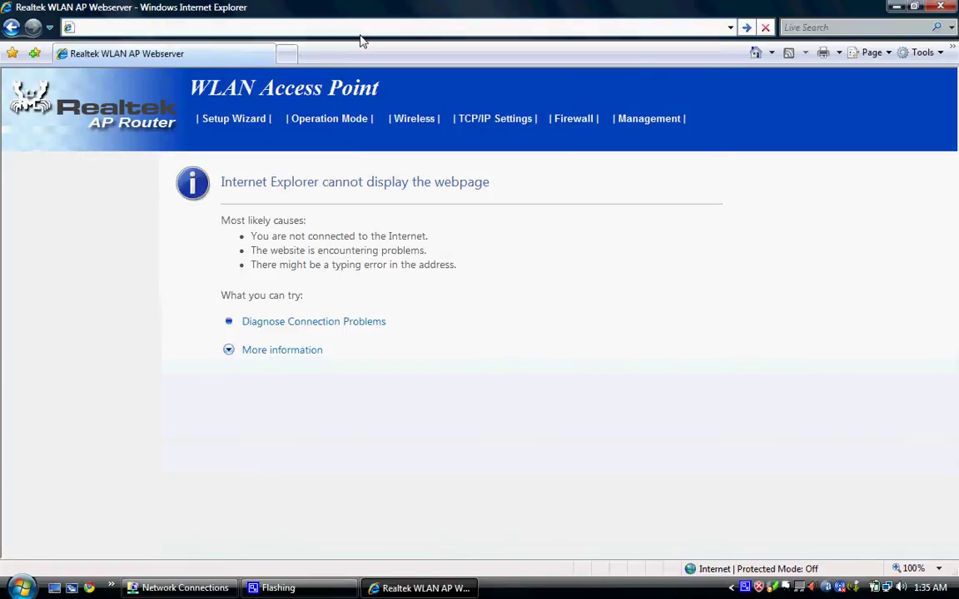
pyautogui.write('192.16')
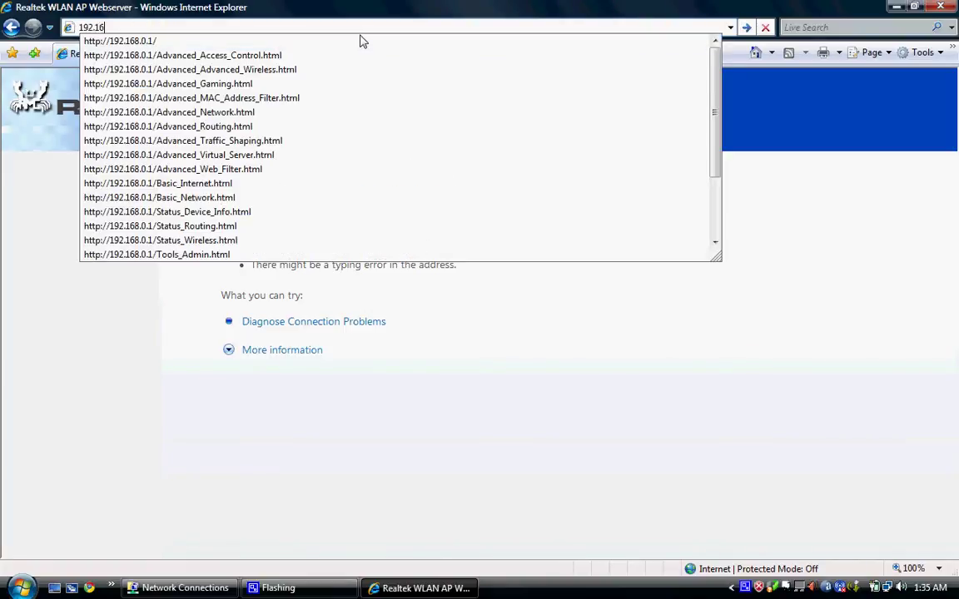
pyautogui.write('8.1.')
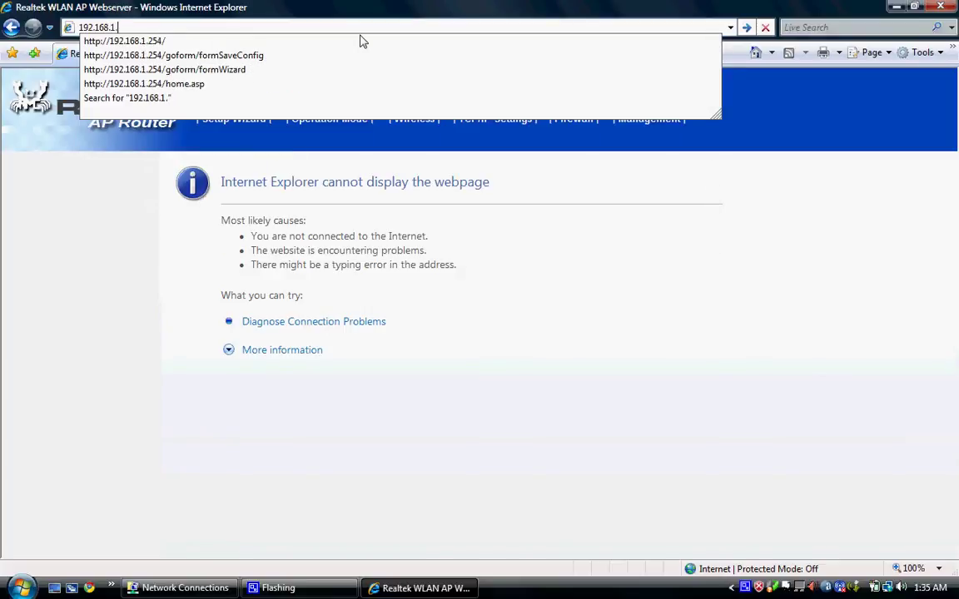
pyautogui.write('2454')
pyautogui.press('Return')
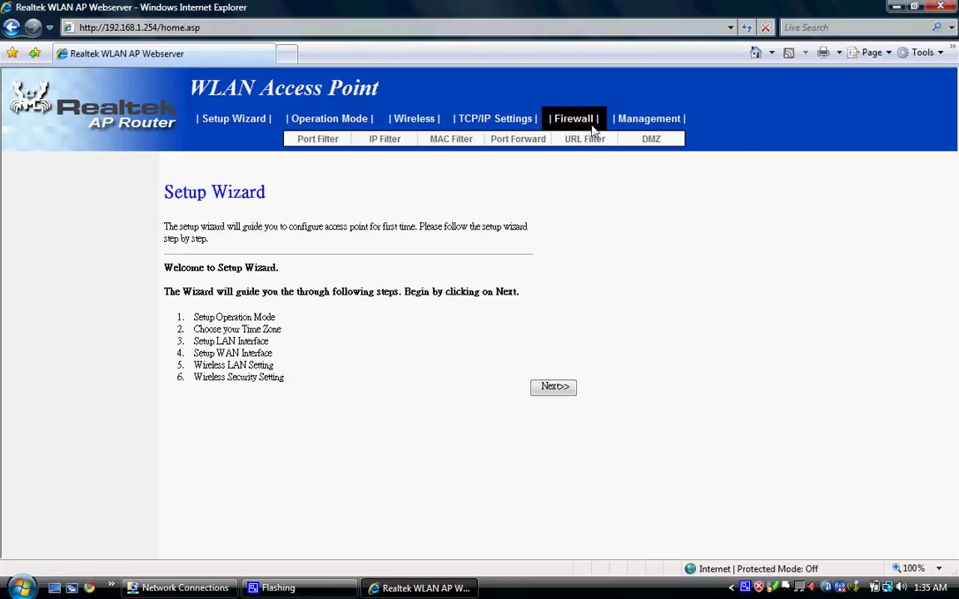
# Step: Open Management > Status to view SSID Rosewill with WPA2 encryption
pyautogui.moveTo(649, 121)
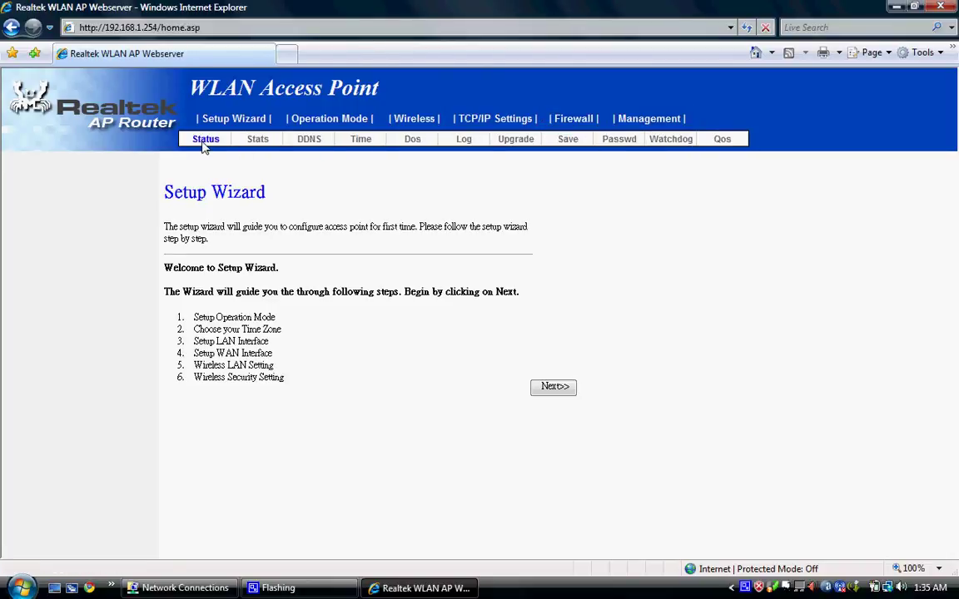
pyautogui.click(204, 141)
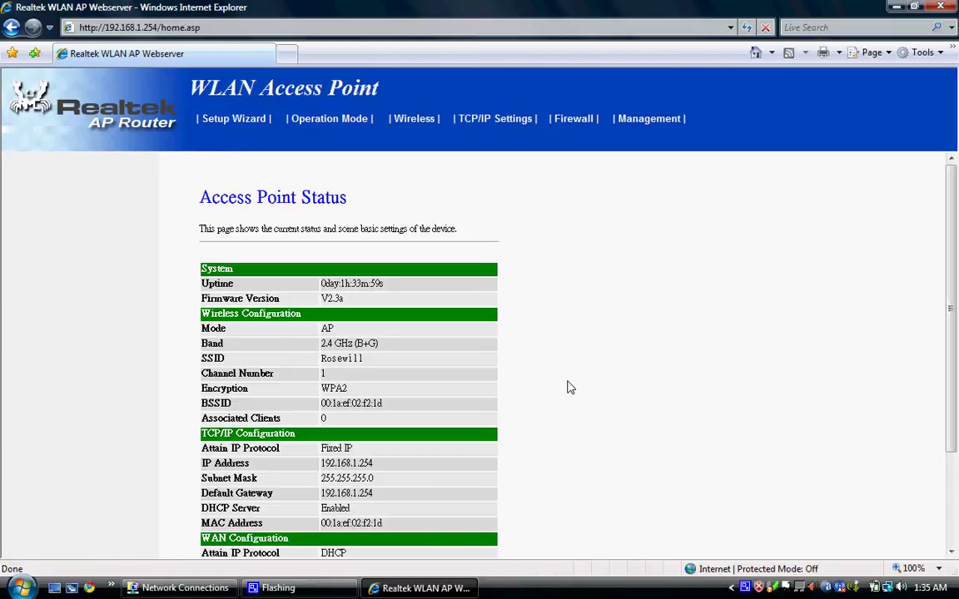
pyautogui.scroll(-3, 570, 387)
pyautogui.scroll(1, 350, 249)
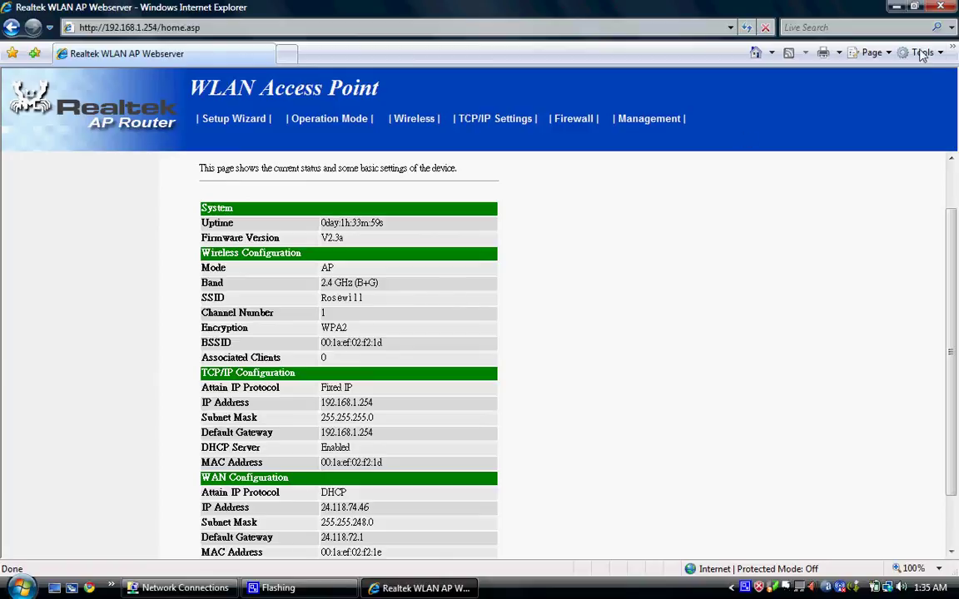
# Step: Restore the browser to a smaller window, reposition and widen it, and scroll the status page
pyautogui.click(914, 5)
pyautogui.moveTo(230, 19); pyautogui.dragTo(492, 7)
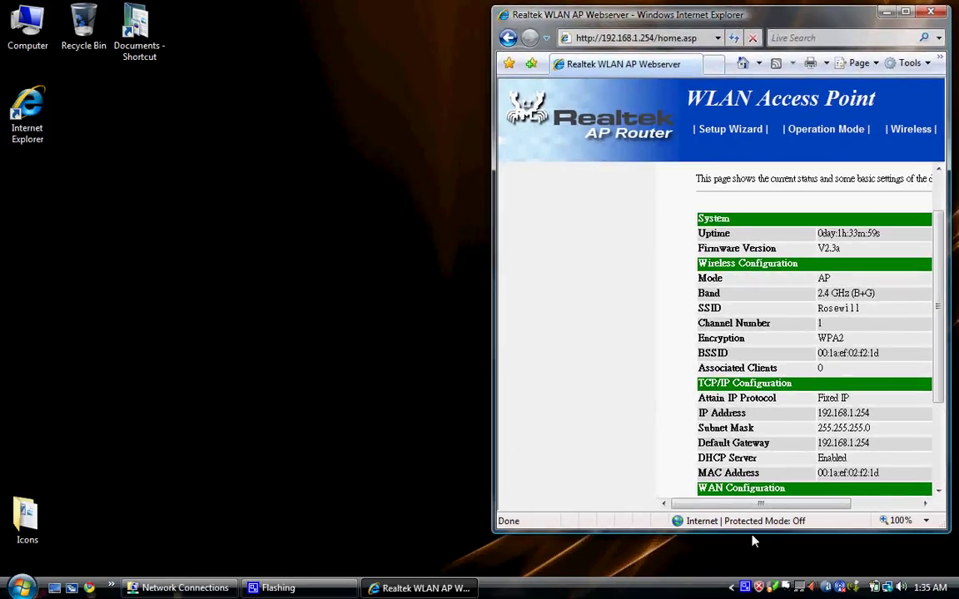
pyautogui.moveTo(760, 503)
pyautogui.mouseDown()
pyautogui.moveTo(790, 504)
pyautogui.moveTo(778, 504)
pyautogui.mouseUp()
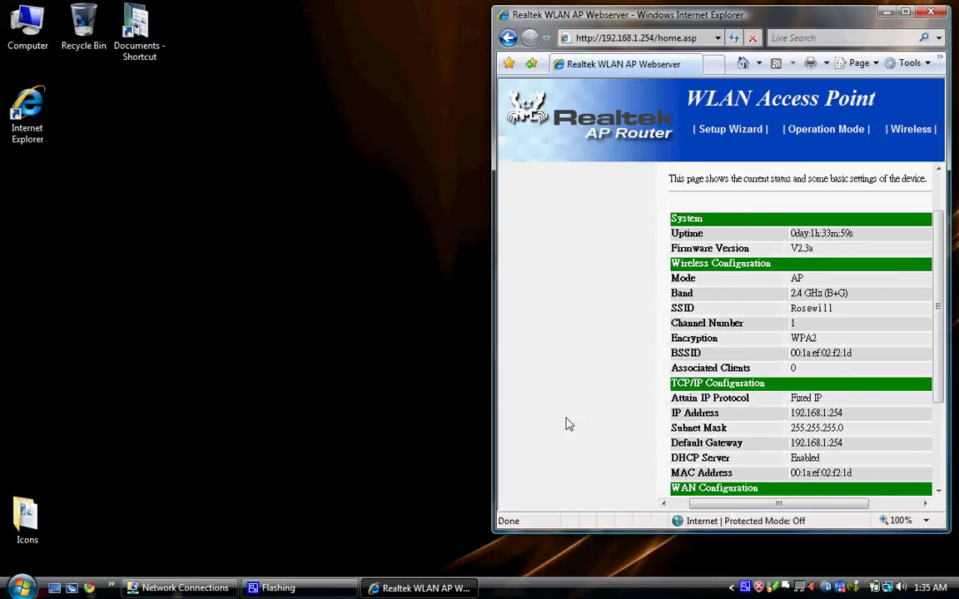
pyautogui.moveTo(493, 387); pyautogui.dragTo(430, 391)
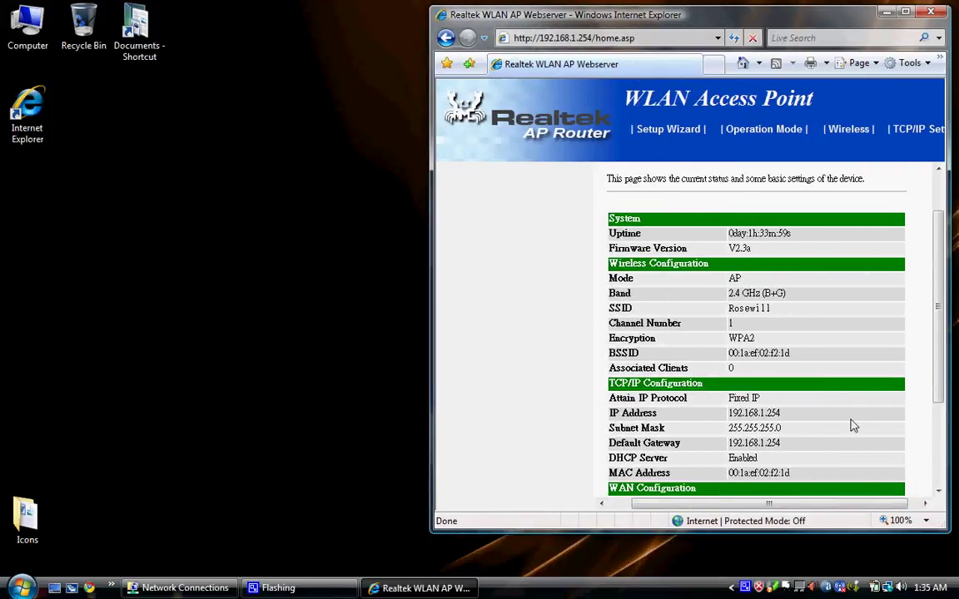
pyautogui.scroll(-3, 853, 426)
pyautogui.scroll(1, 852, 426)
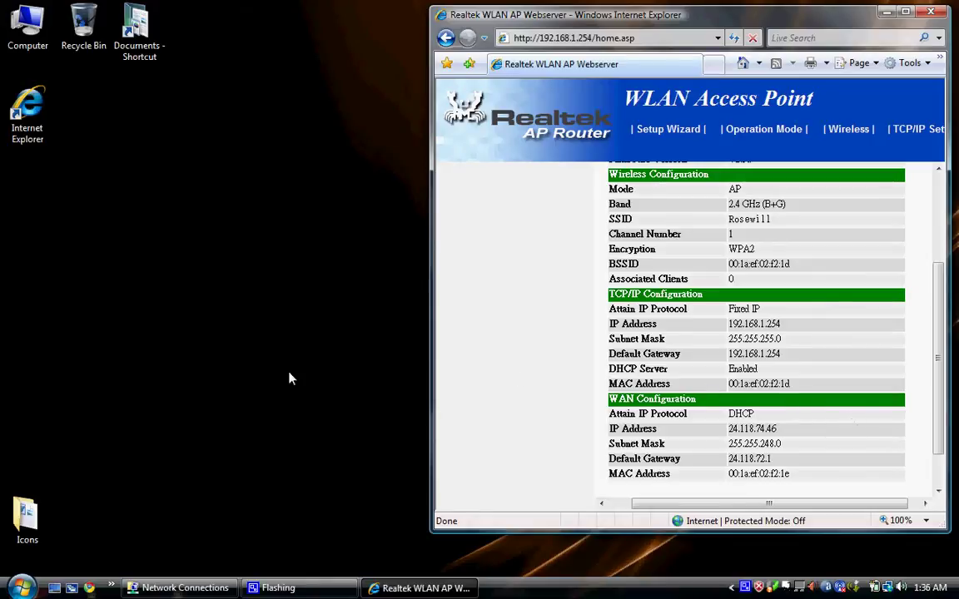
# Step: Open Network properties from the Start menu, then open the network connections list
pyautogui.click(9, 587)
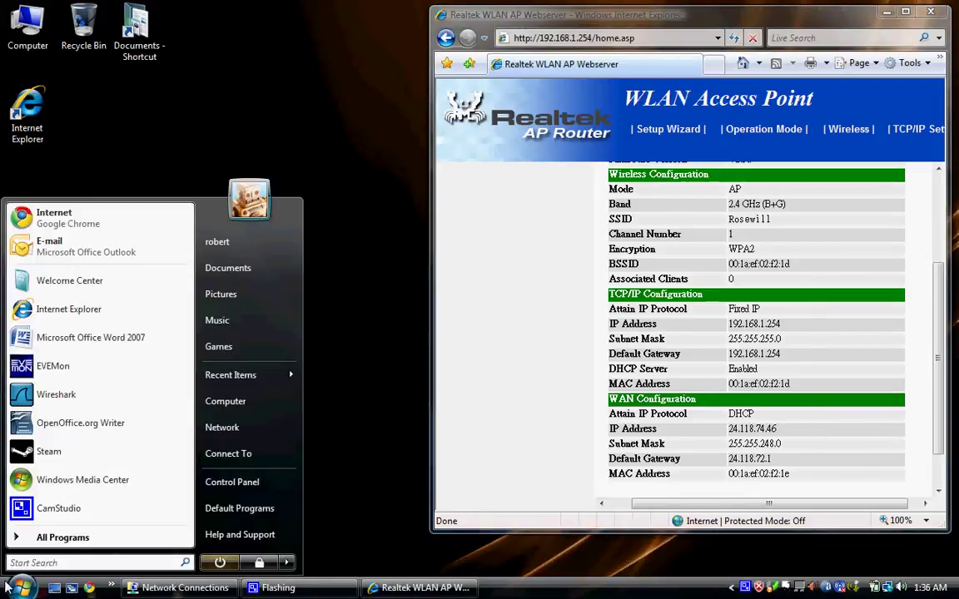
pyautogui.rightClick(254, 432)
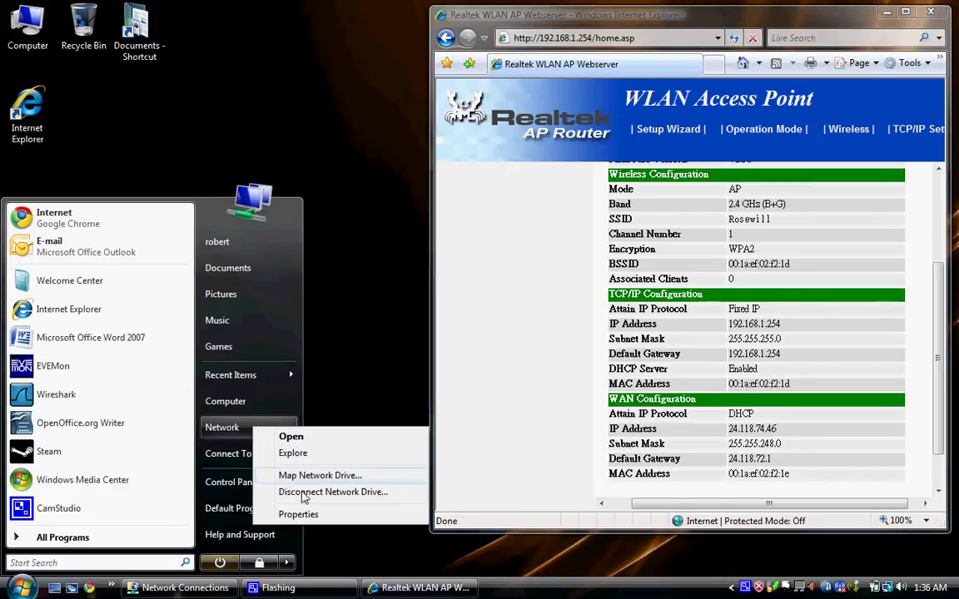
pyautogui.click(303, 514)
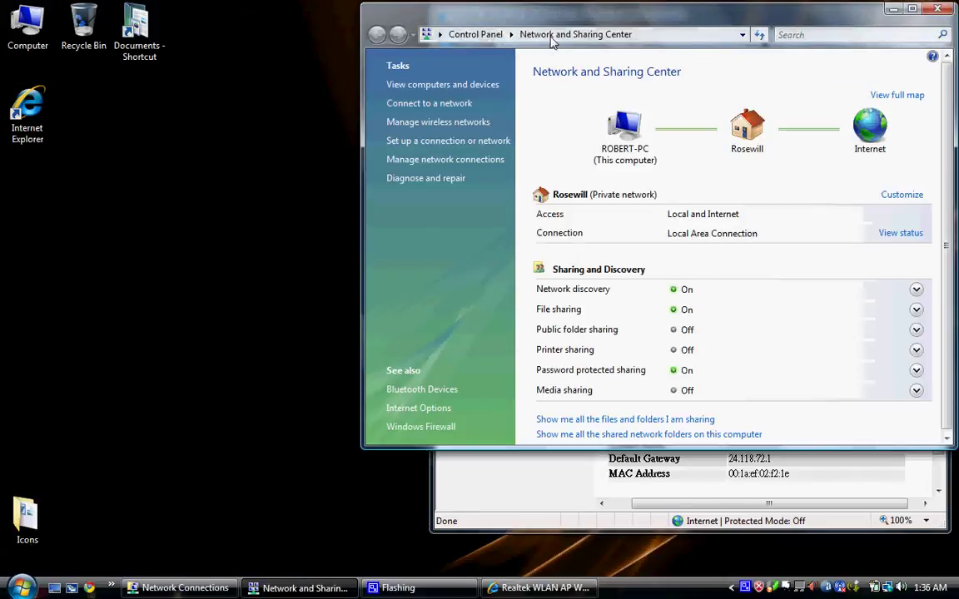
pyautogui.moveTo(499, 20); pyautogui.dragTo(187, 18)
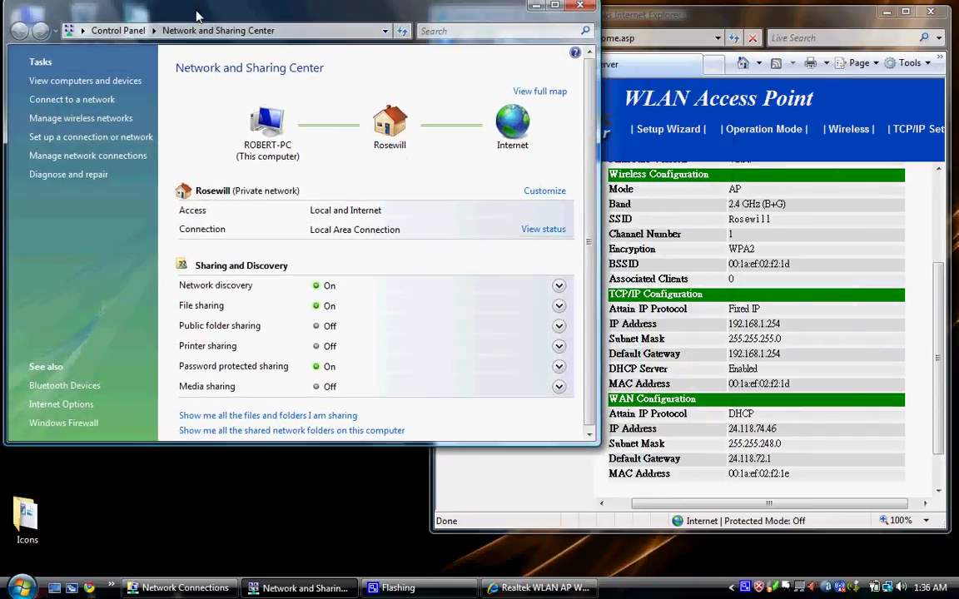
pyautogui.click(105, 159)
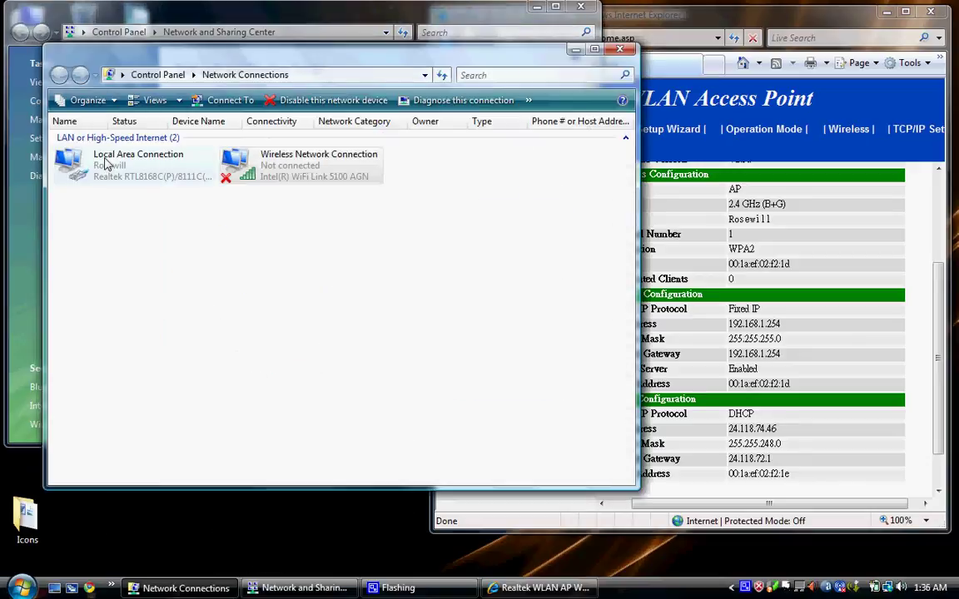
pyautogui.moveTo(275, 51); pyautogui.dragTo(233, 49)
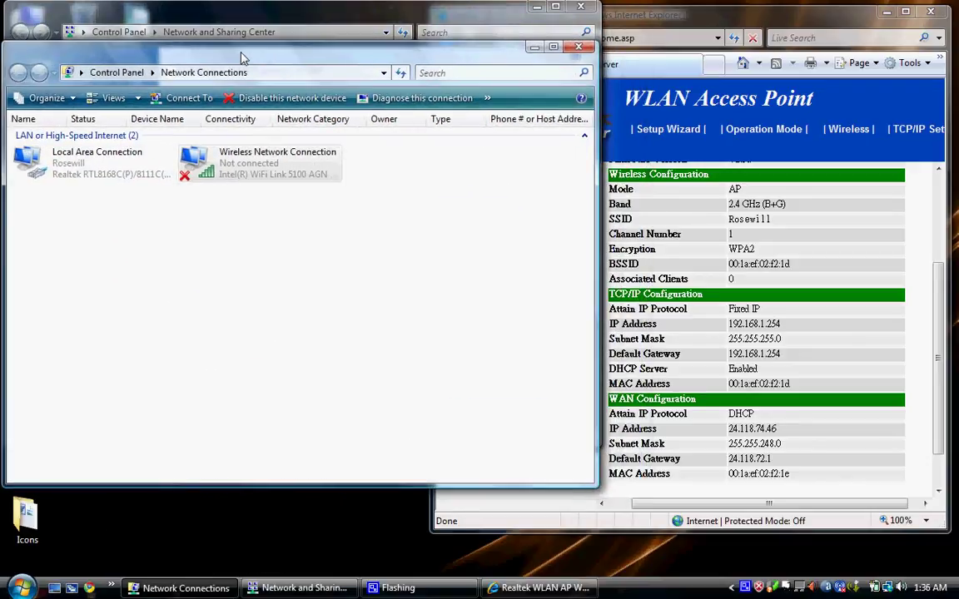
# Step: Open Local Area Connection's properties and bring up its Internet Protocol Version 4 (TCP/IPv4) settings
pyautogui.click(111, 169)
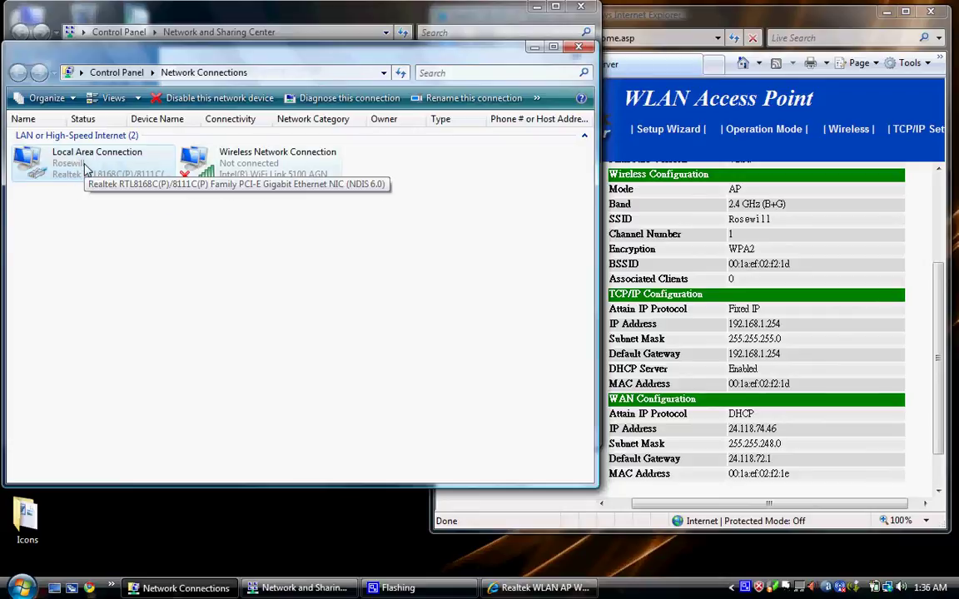
pyautogui.rightClick(84, 169)
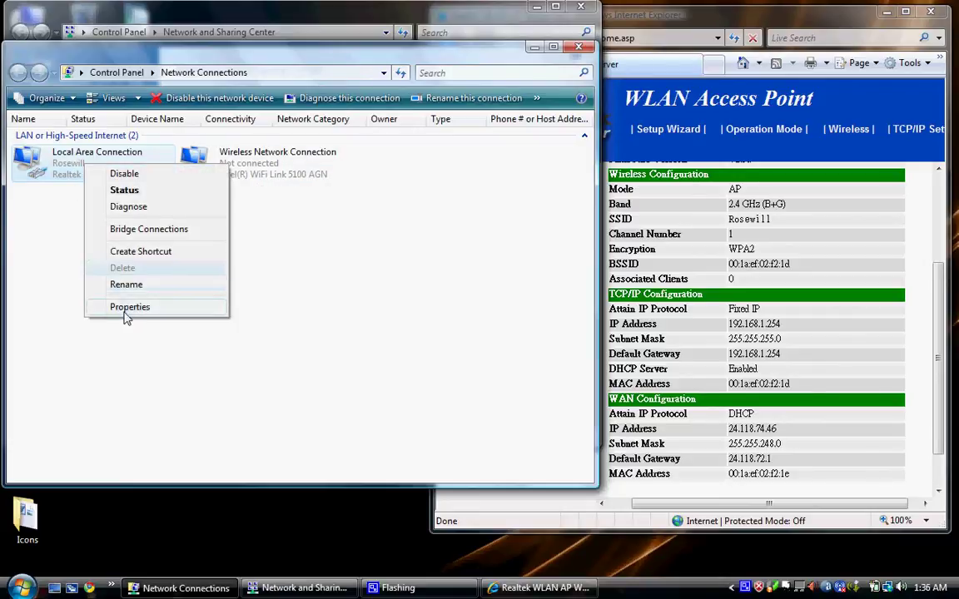
pyautogui.click(126, 308)
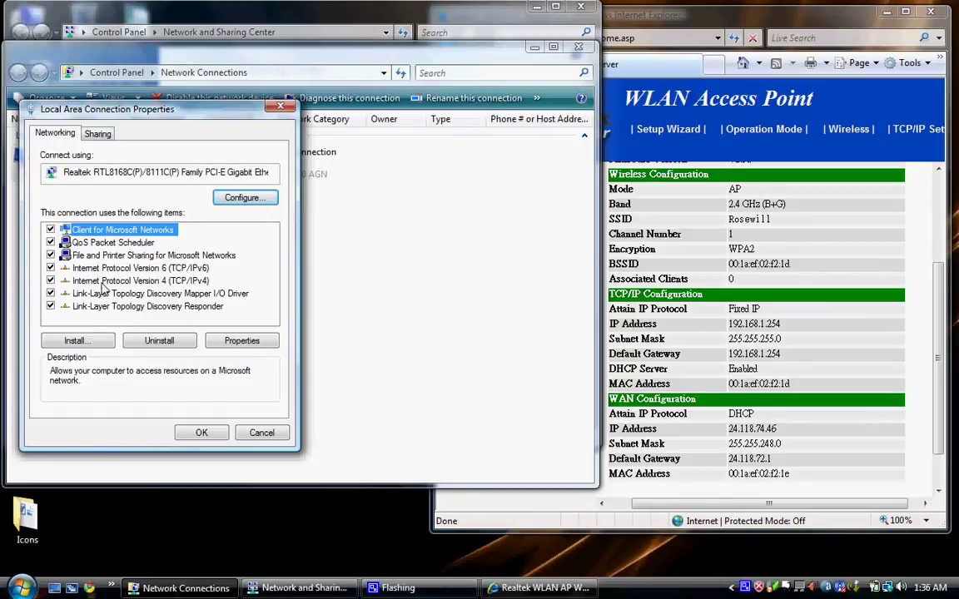
pyautogui.click(152, 281)
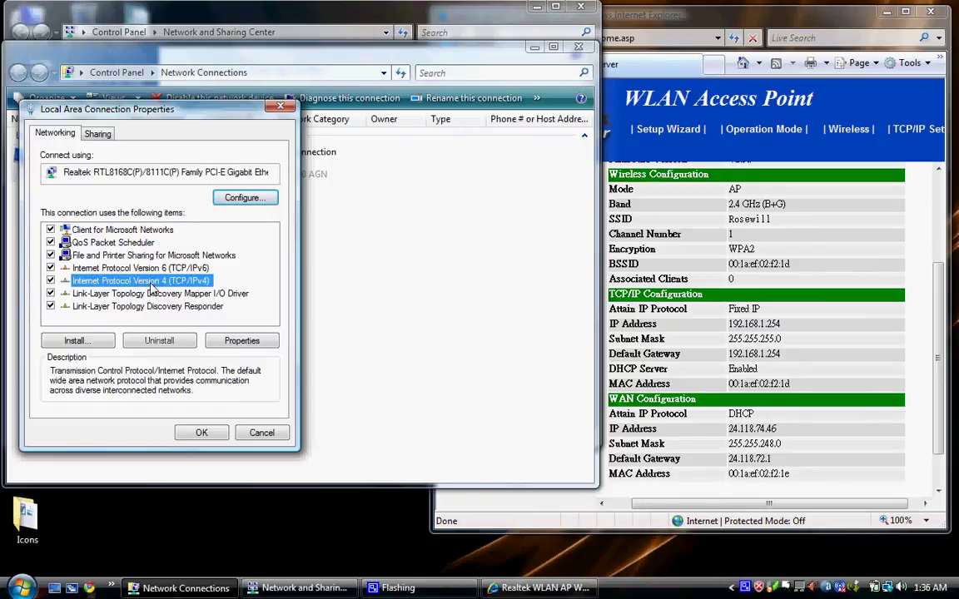
pyautogui.click(243, 340)
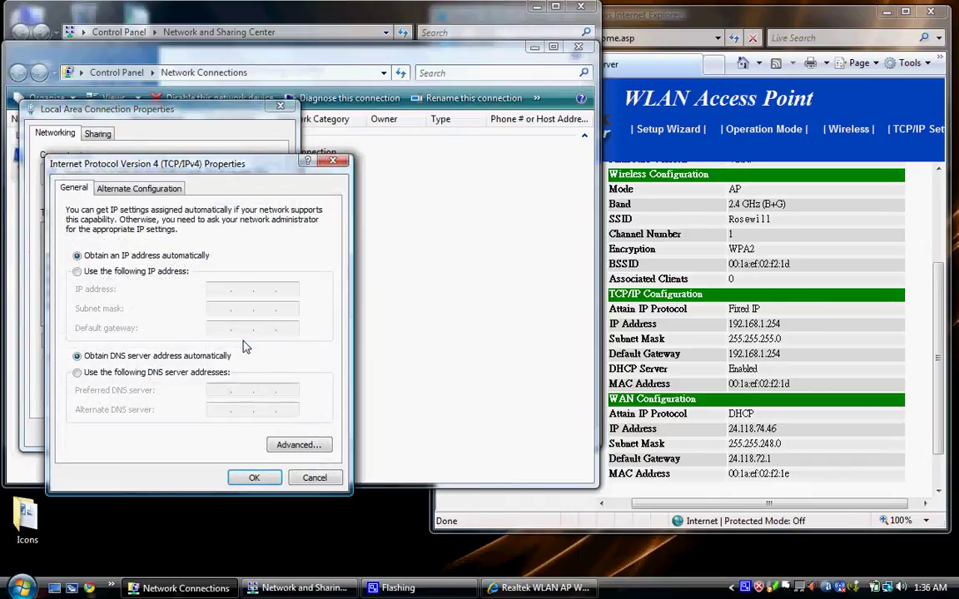
# Step: Assign the static IP 192.168.1.130 with subnet mask 255.255.255.0, then mark the router's 192.168.1.254 address
pyautogui.click(131, 277)
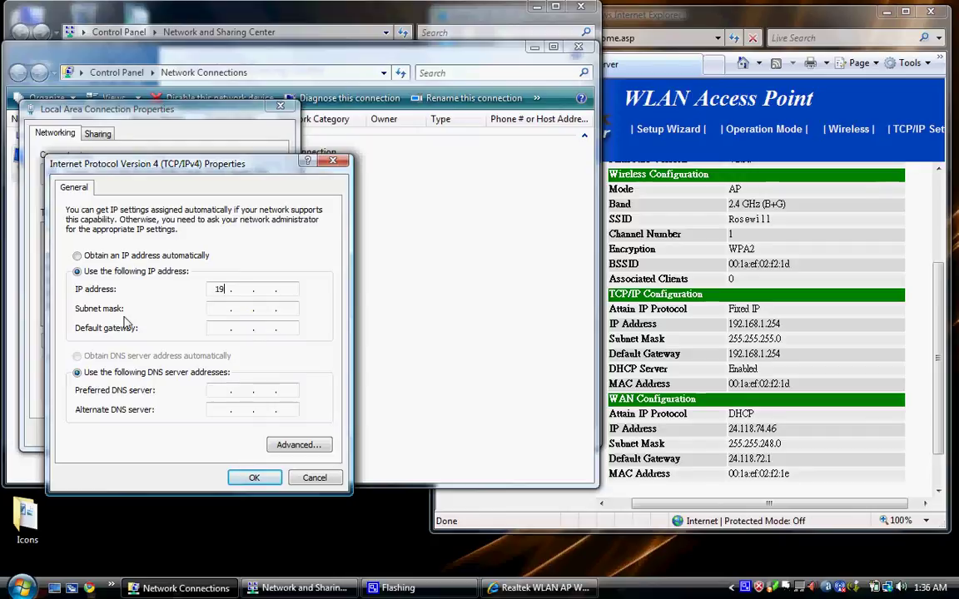
pyautogui.write('2 . 168 . 1 . 130')
pyautogui.press('Tab')
pyautogui.press('Tab')
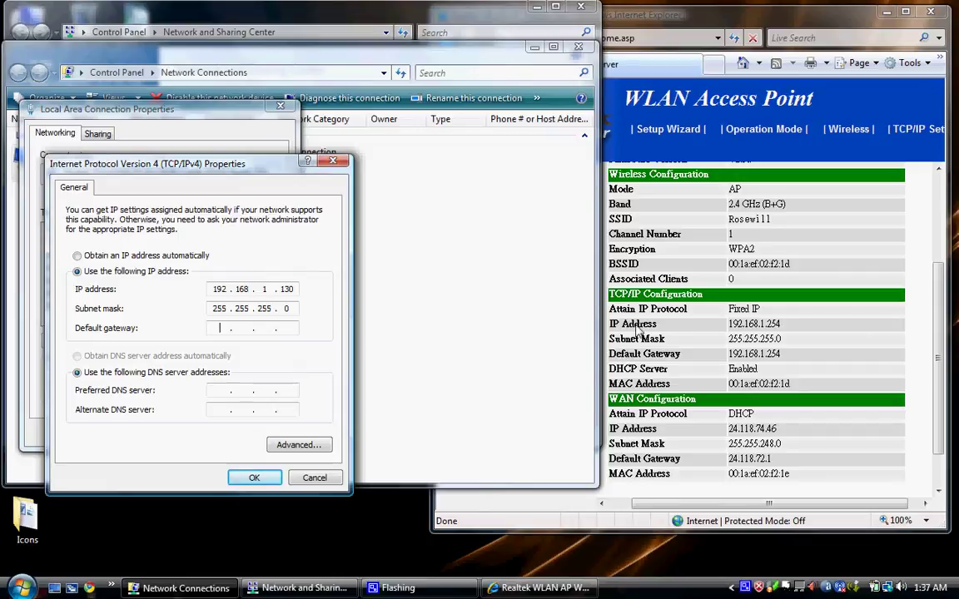
pyautogui.moveTo(622, 324); pyautogui.dragTo(787, 336)
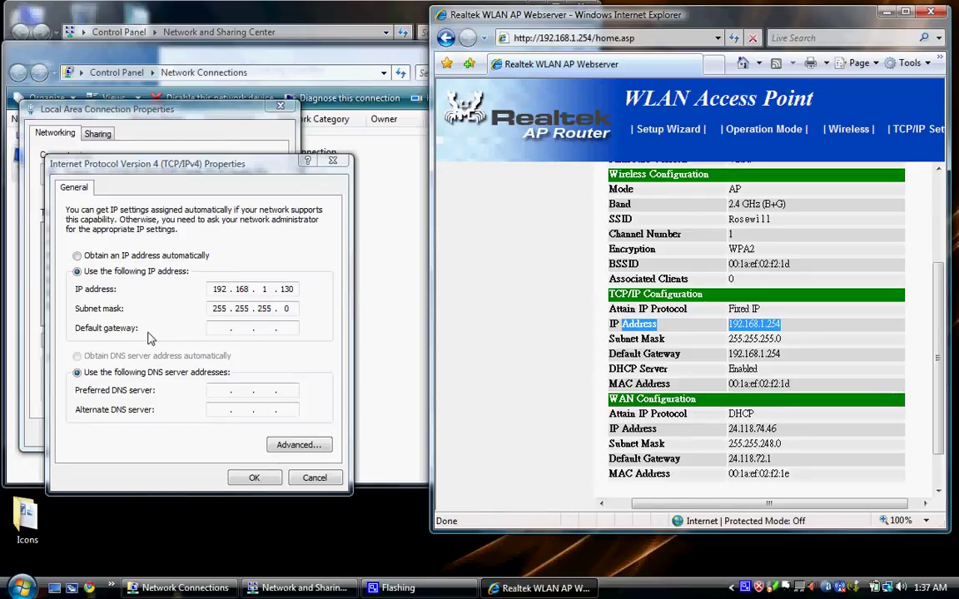
# Step: Enter 192.168.1.254 as both default gateway and preferred DNS server, and confirm the IPv4 settings
pyautogui.click(193, 305)
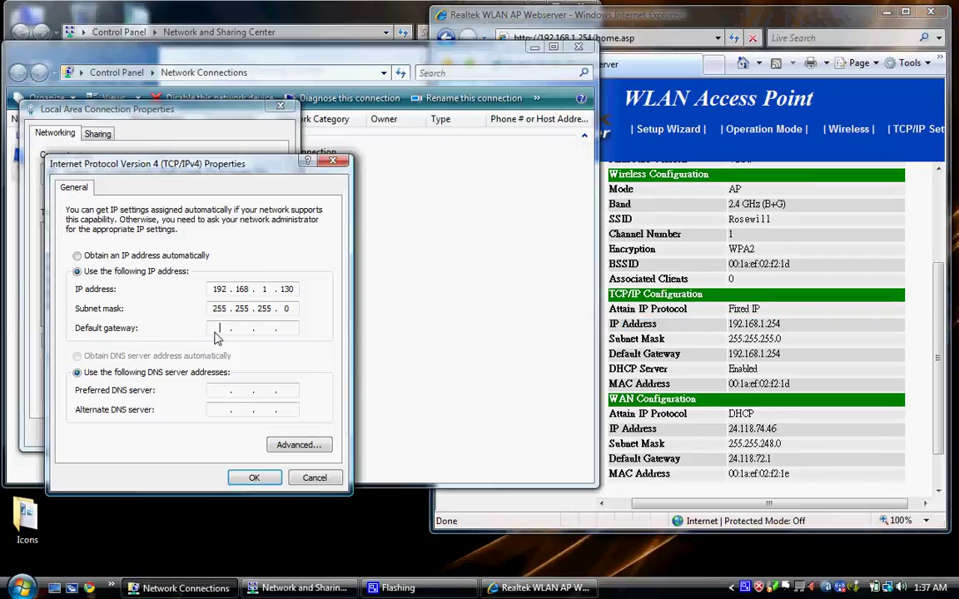
pyautogui.click(767, 328)
pyautogui.click(757, 333)
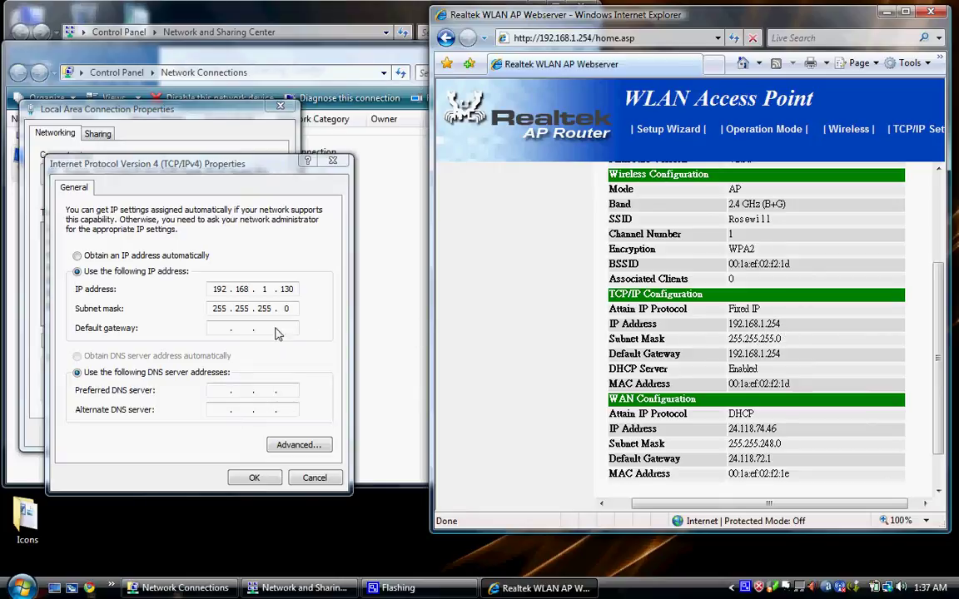
pyautogui.click(201, 306)
pyautogui.click(219, 330)
pyautogui.write('192 . 1')
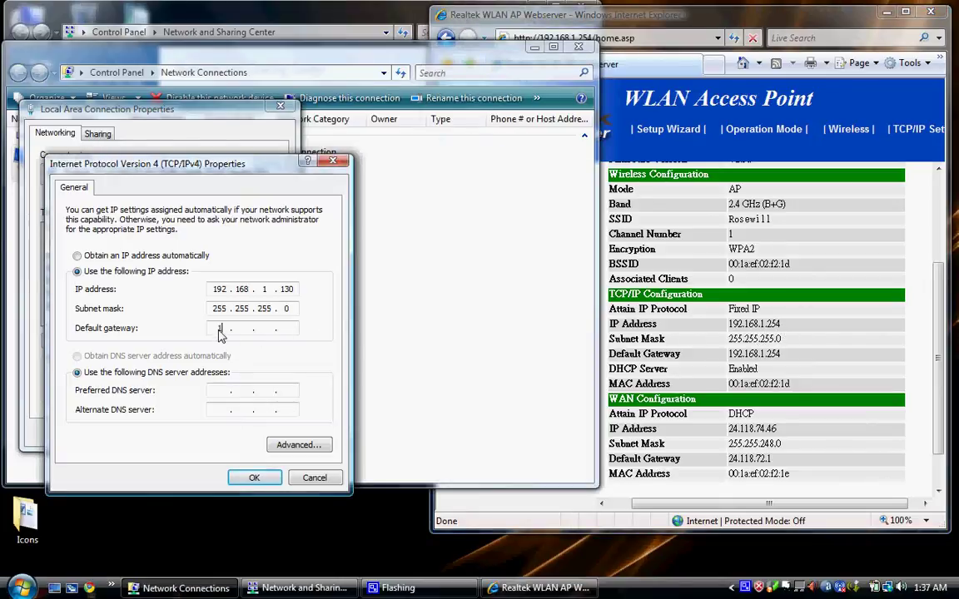
pyautogui.write('68 . ')
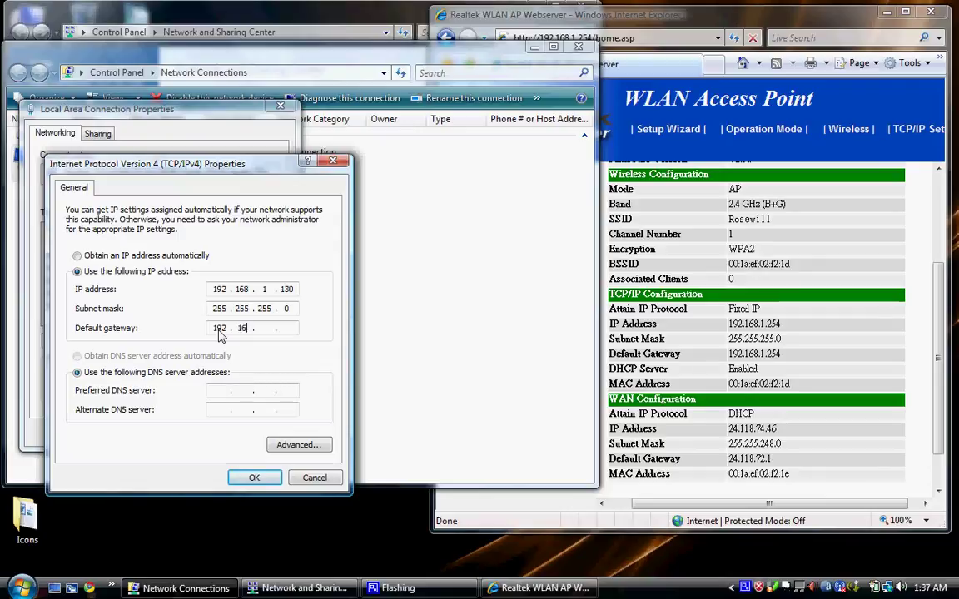
pyautogui.write('1 . 254')
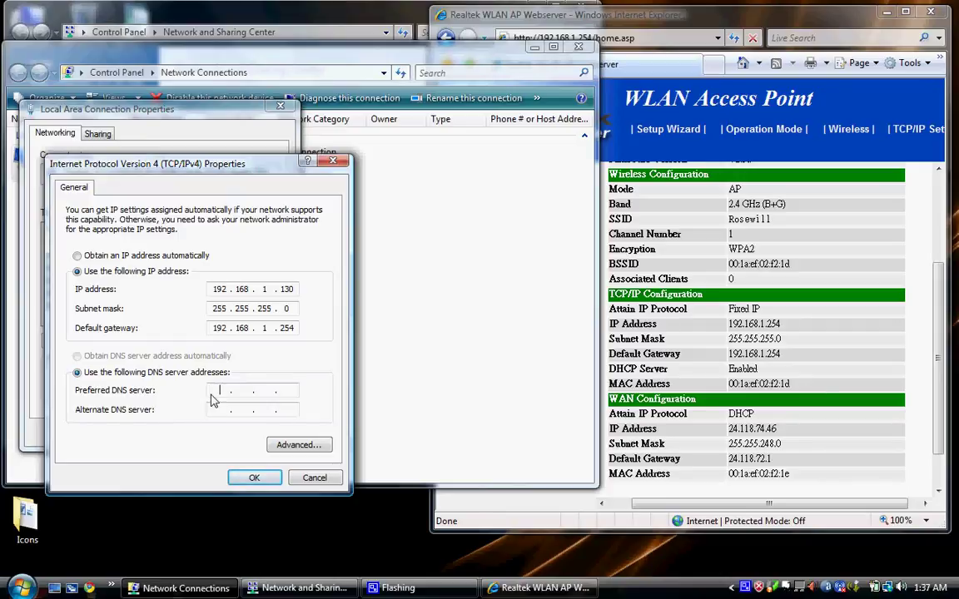
pyautogui.write('192 . 168 . 1 . 254')
pyautogui.click(253, 479)
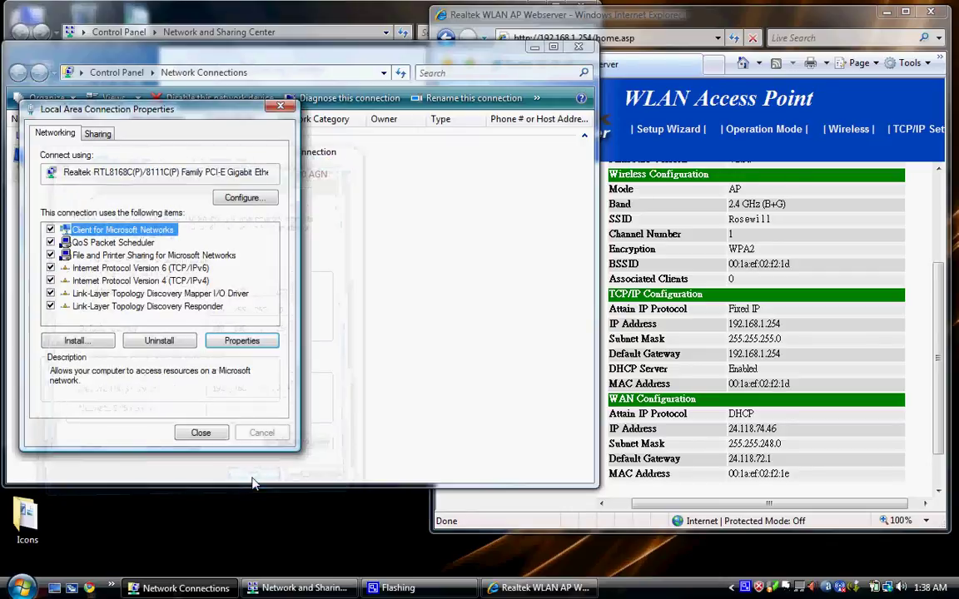
# Step: Close Local Area Connection Properties and Network Connections, and move Network and Sharing Center right
pyautogui.click(200, 433)
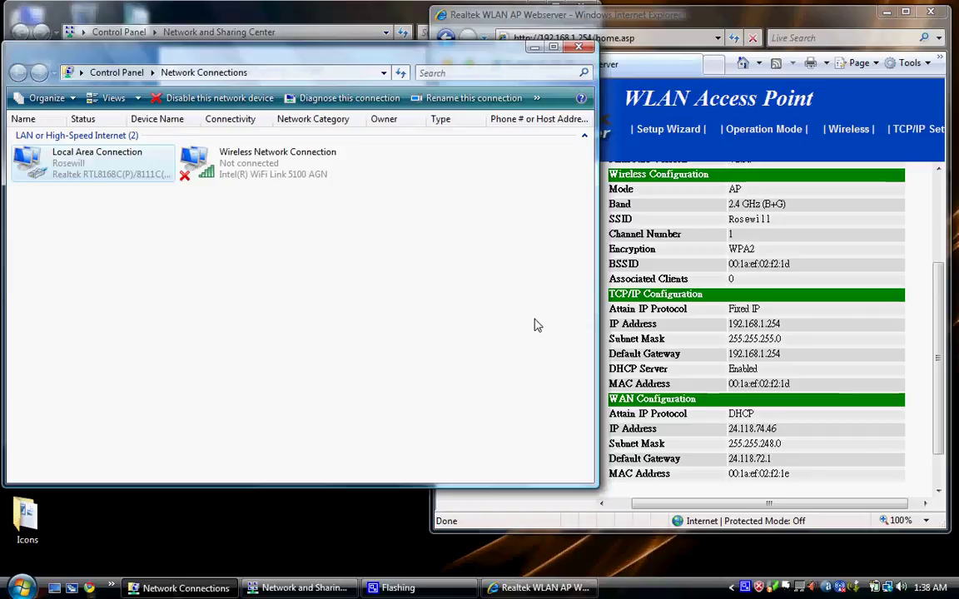
pyautogui.click(579, 47)
pyautogui.click(338, 20)
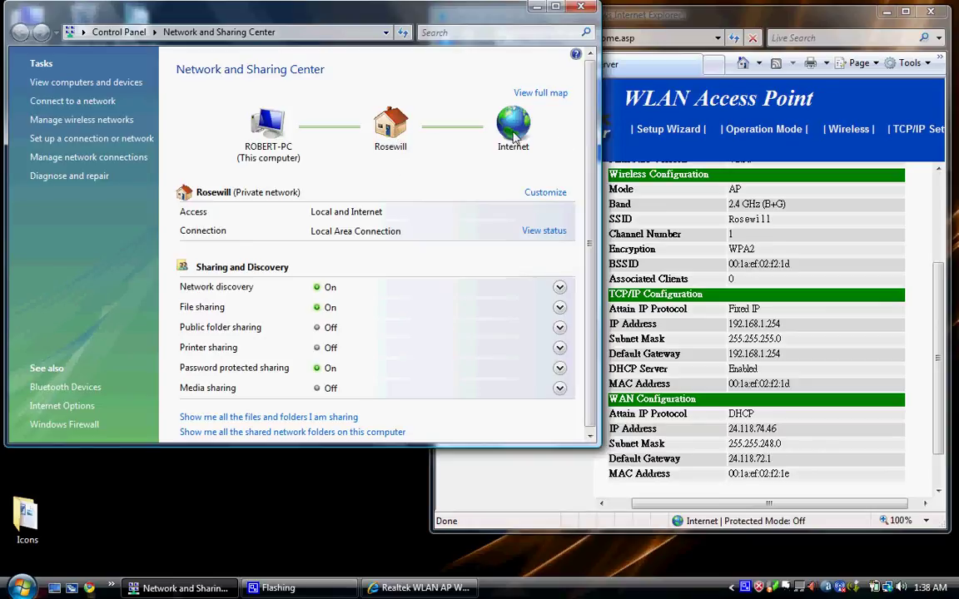
pyautogui.moveTo(387, 17); pyautogui.dragTo(735, 18)
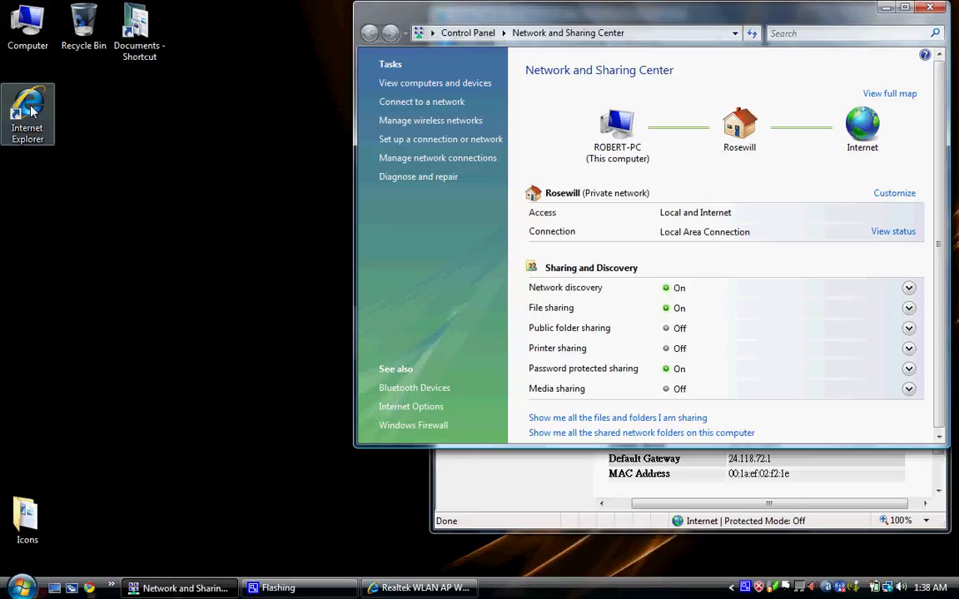
# Step: Launch Command Prompt via cmd and run ipconfig to check the address 192.168.1.130
pyautogui.click(21, 588)
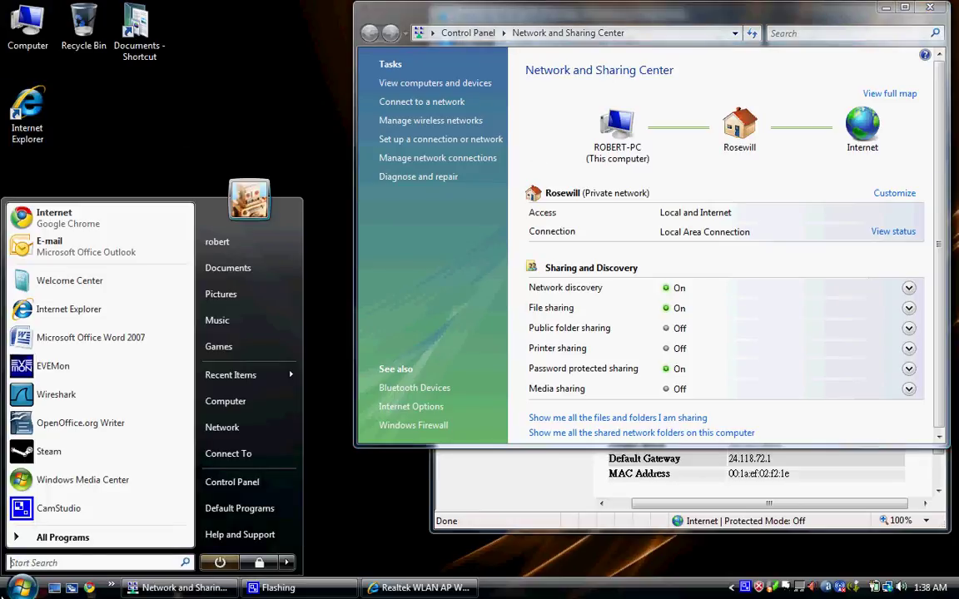
pyautogui.write('cmd')
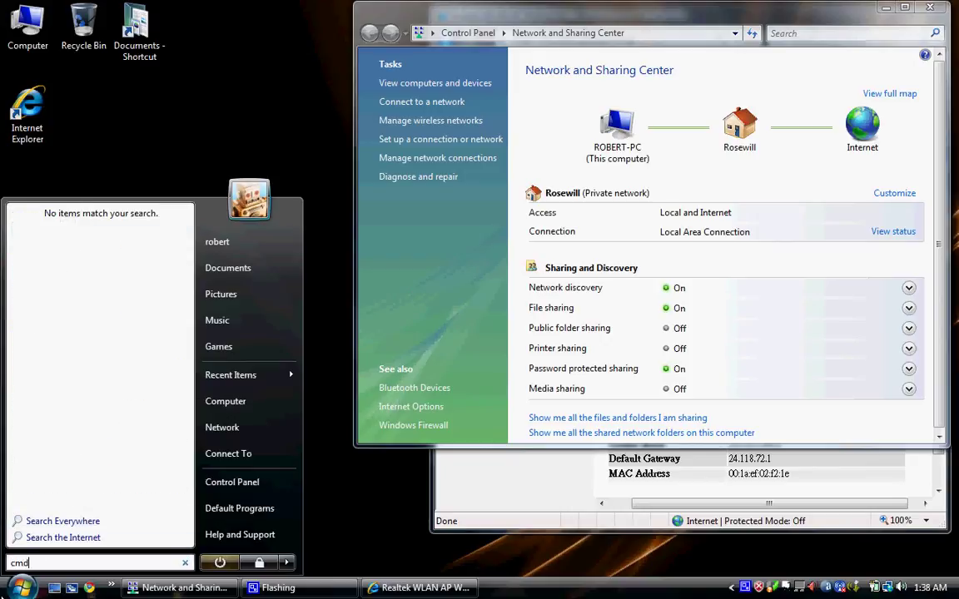
pyautogui.press('Return')
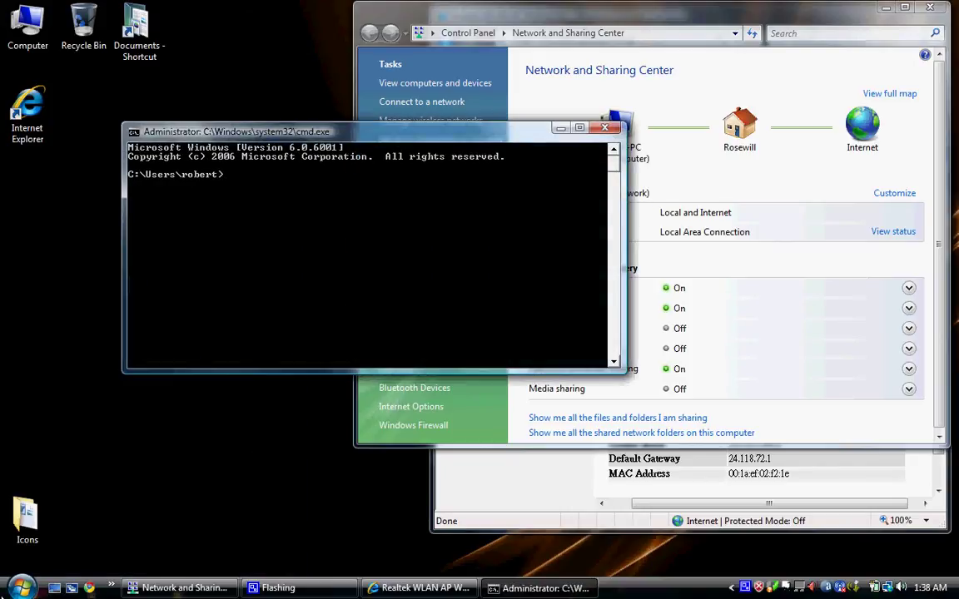
pyautogui.write('ipconfig')
pyautogui.press('Return')
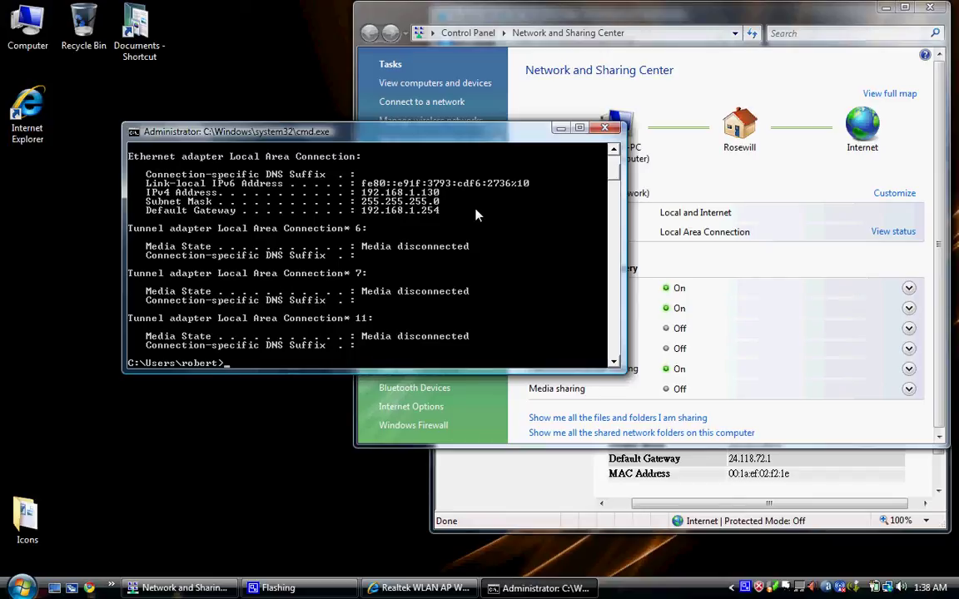
pyautogui.write('ping www.google.com')
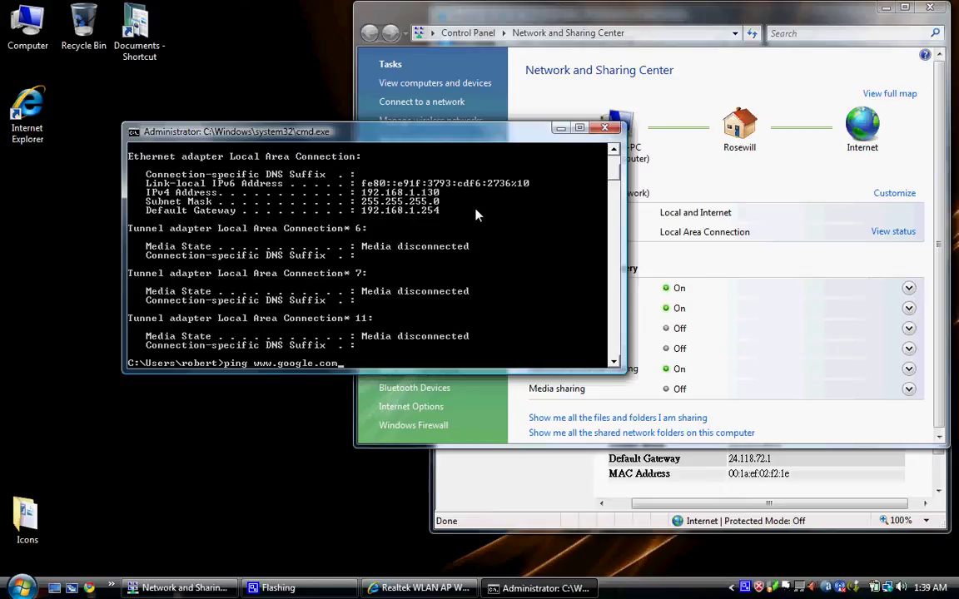
pyautogui.press('Return')
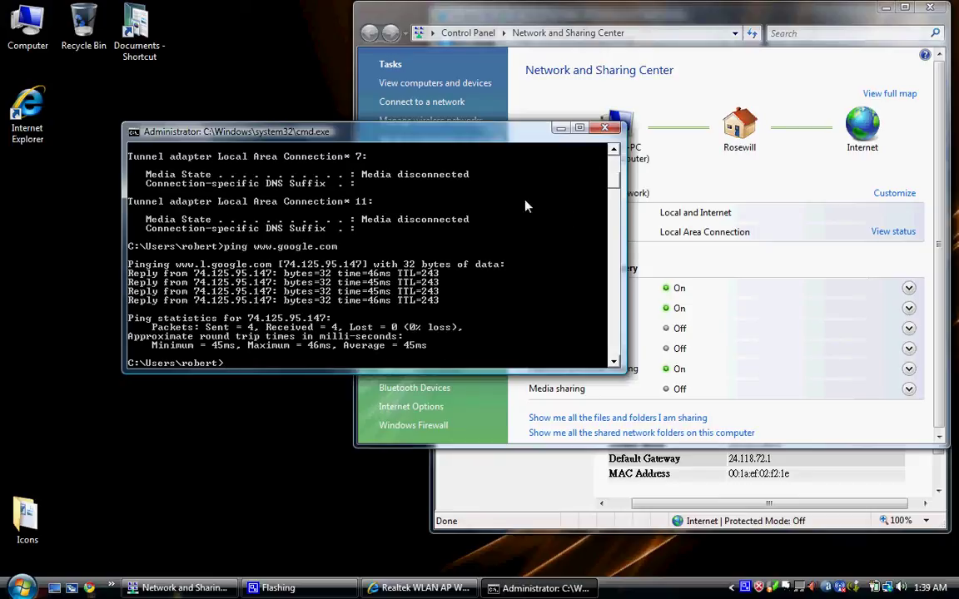
pyautogui.click(605, 127)
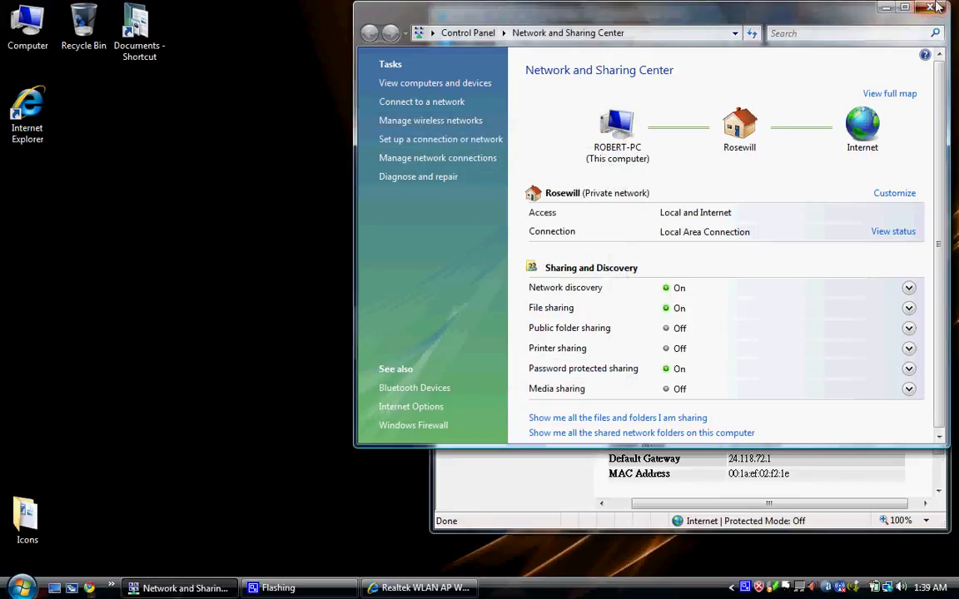
pyautogui.click(930, 8)
pyautogui.doubleClick(28, 110)
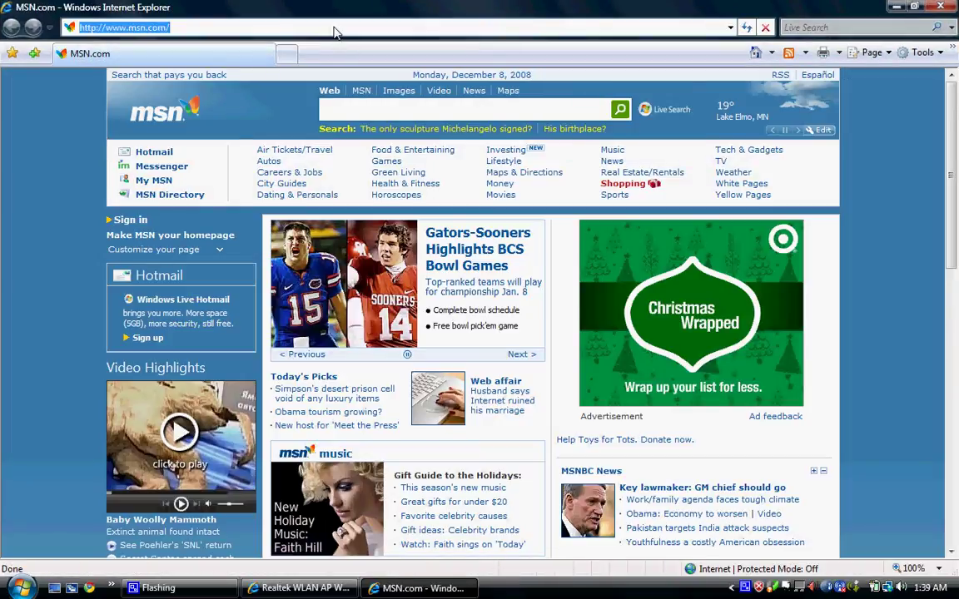
pyautogui.write('www.')
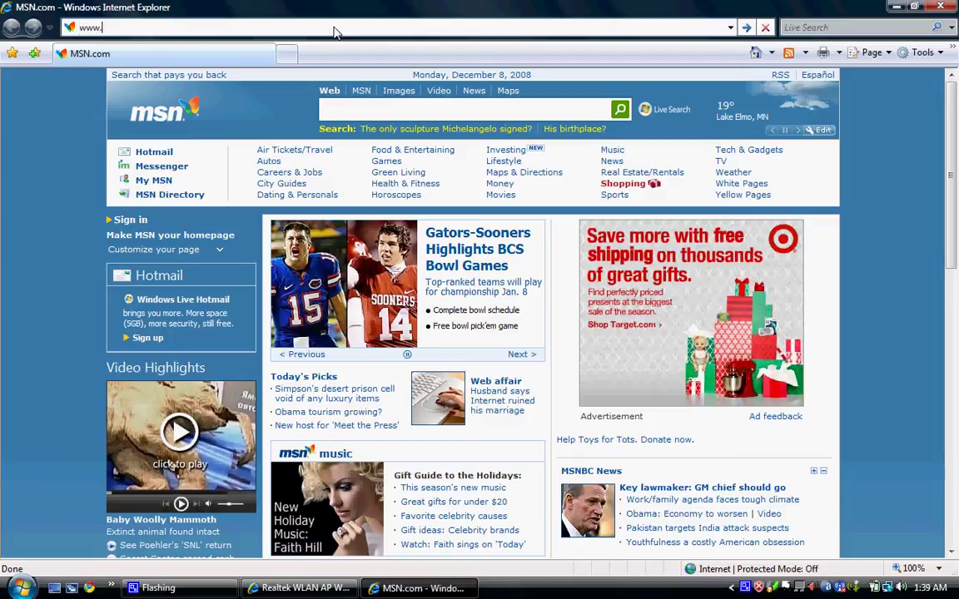
pyautogui.write('google.com')
pyautogui.press('Return')
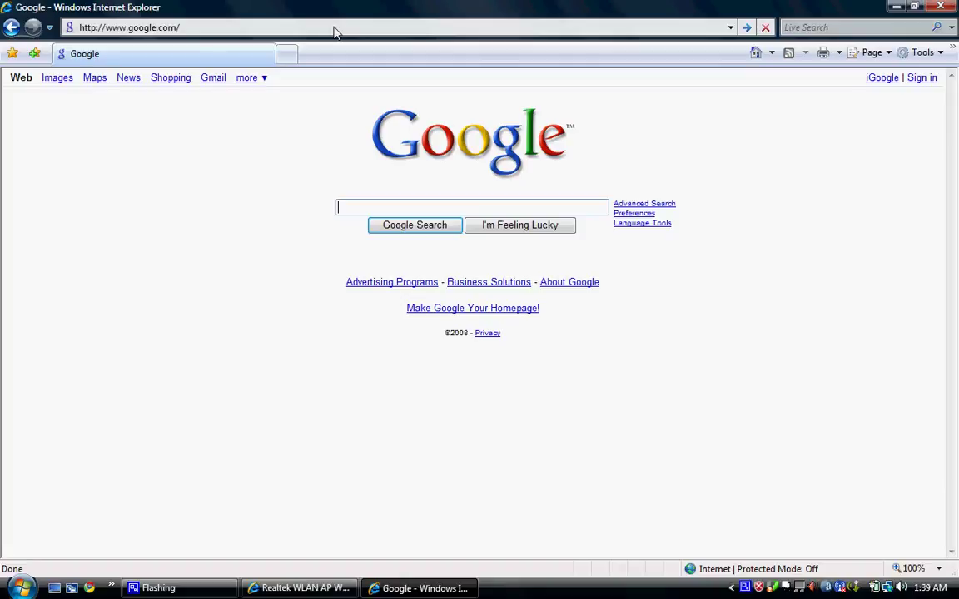
pyautogui.hotkey('alt', 'F4')
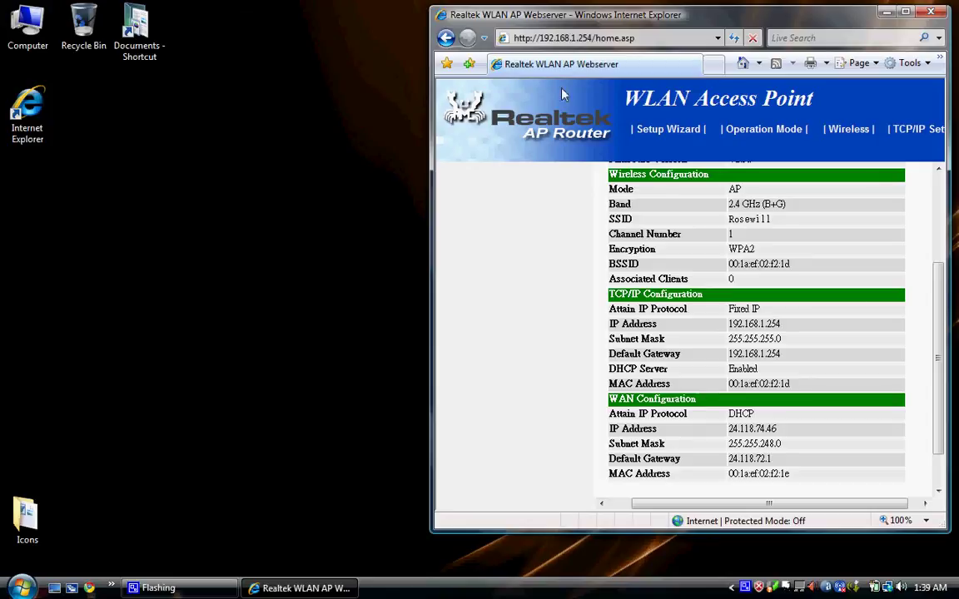
# Step: Close the Realtek WLAN AP Webserver window
pyautogui.click(939, 17)
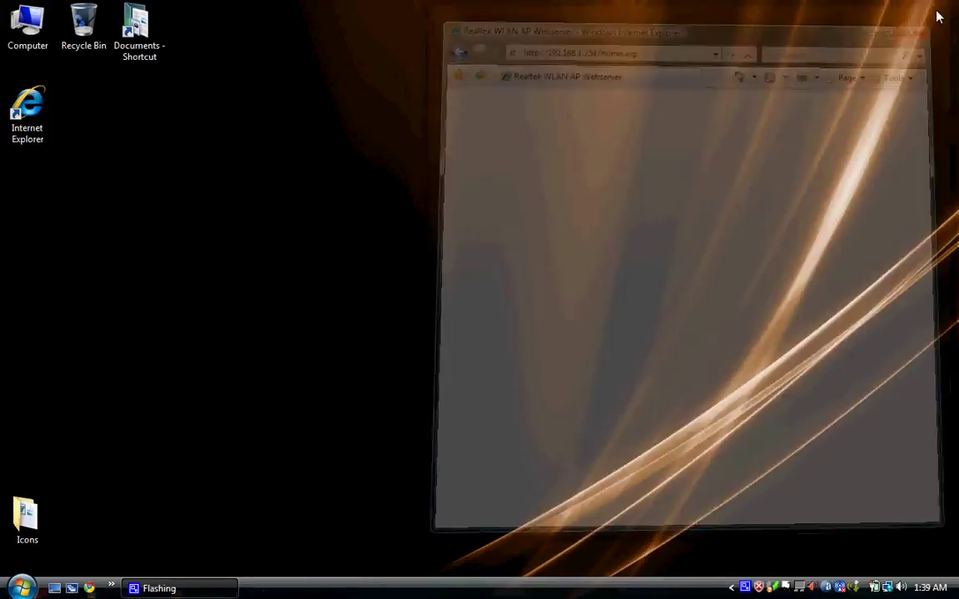